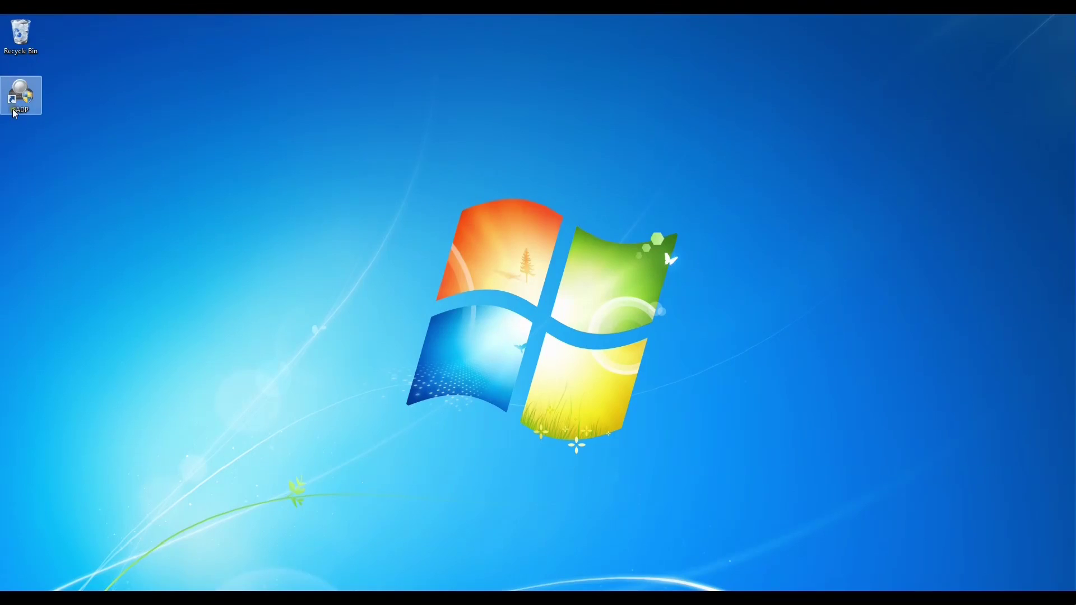
Launch SADP, select the found camera, copy its IP address 192.168.10.81, and close SADP.
{"action": "double_click", "coordinate": [20, 98]}
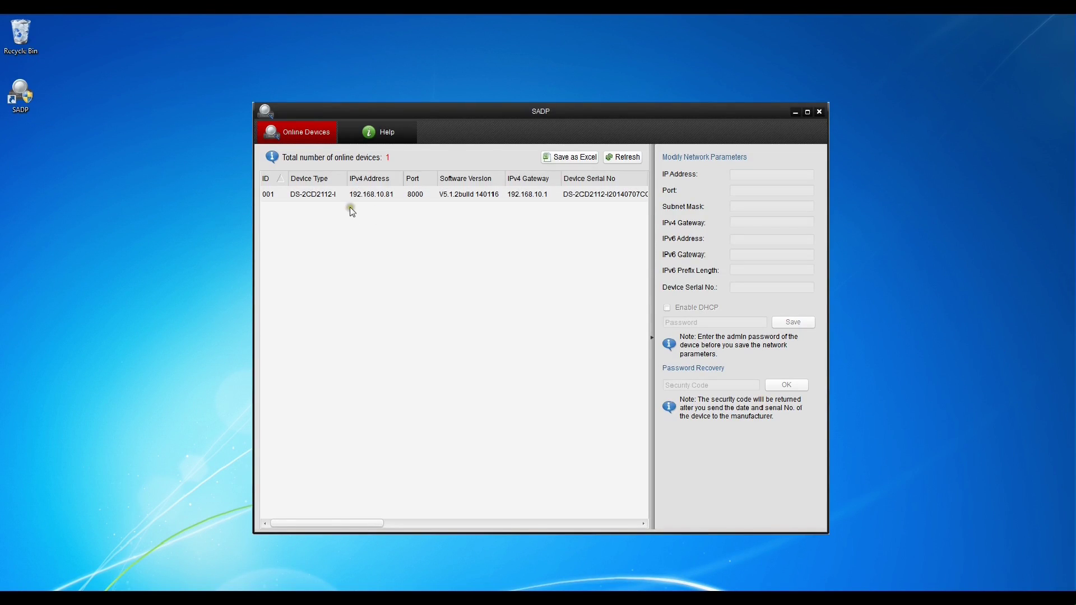
{"action": "left_click", "coordinate": [346, 201]}
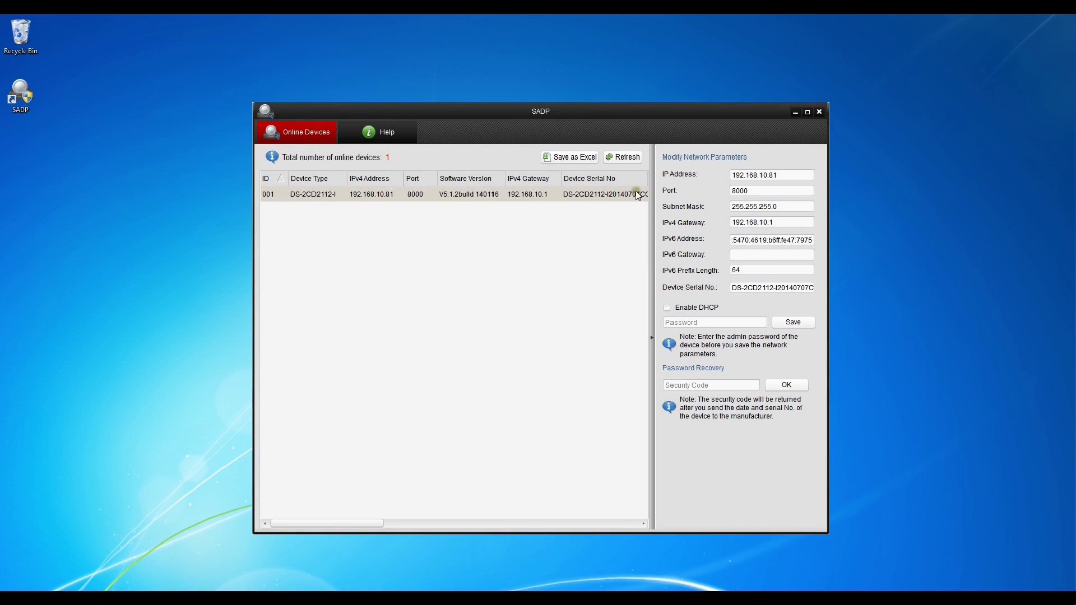
{"action": "left_click_drag", "start_coordinate": [792, 175], "coordinate": [729, 175]}
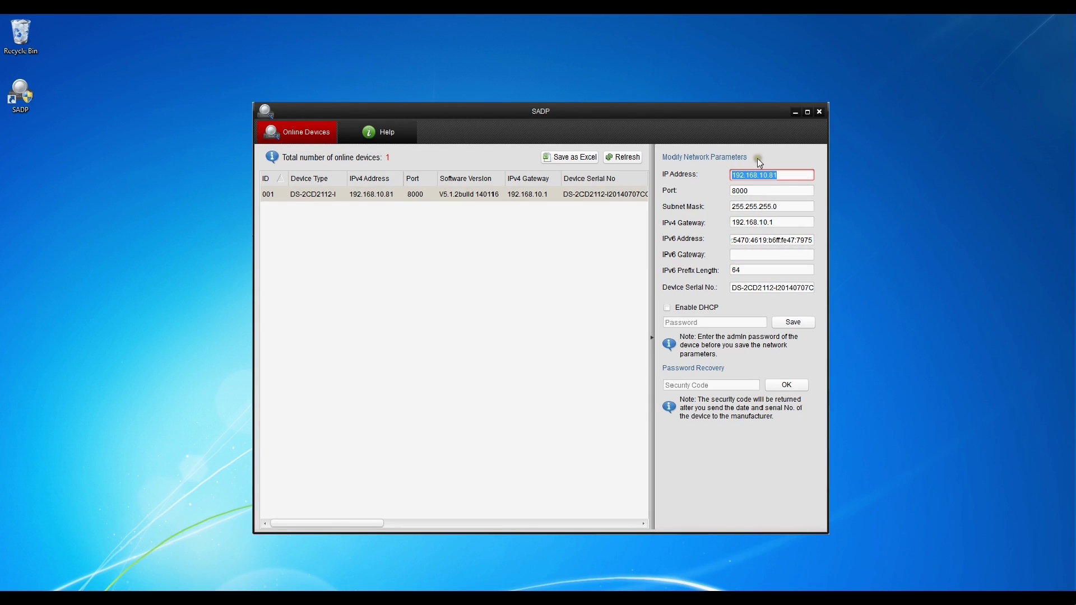
{"action": "right_click", "coordinate": [766, 175]}
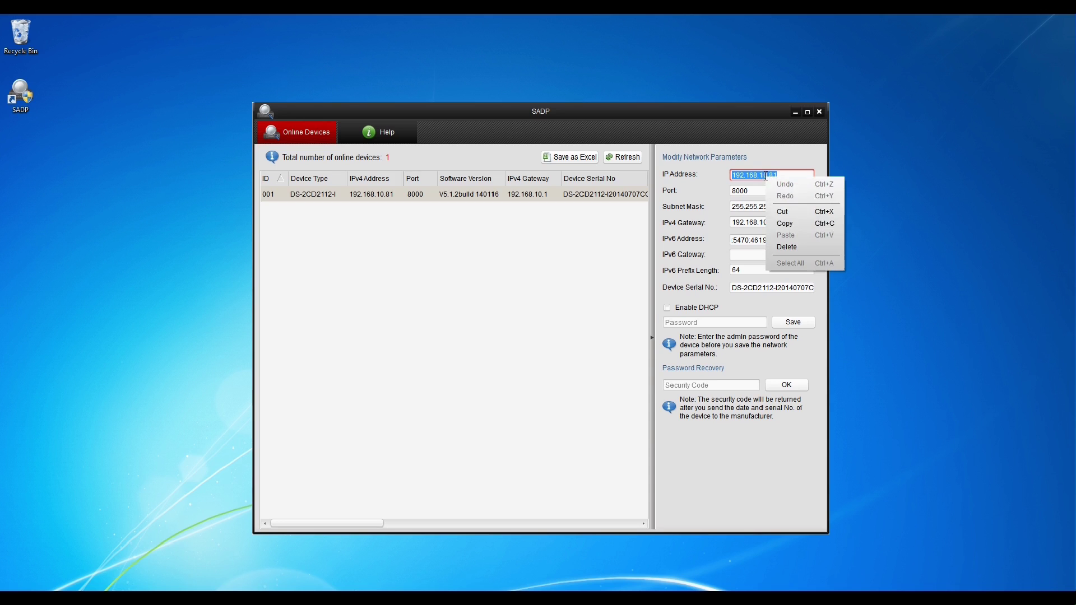
{"action": "left_click", "coordinate": [790, 217]}
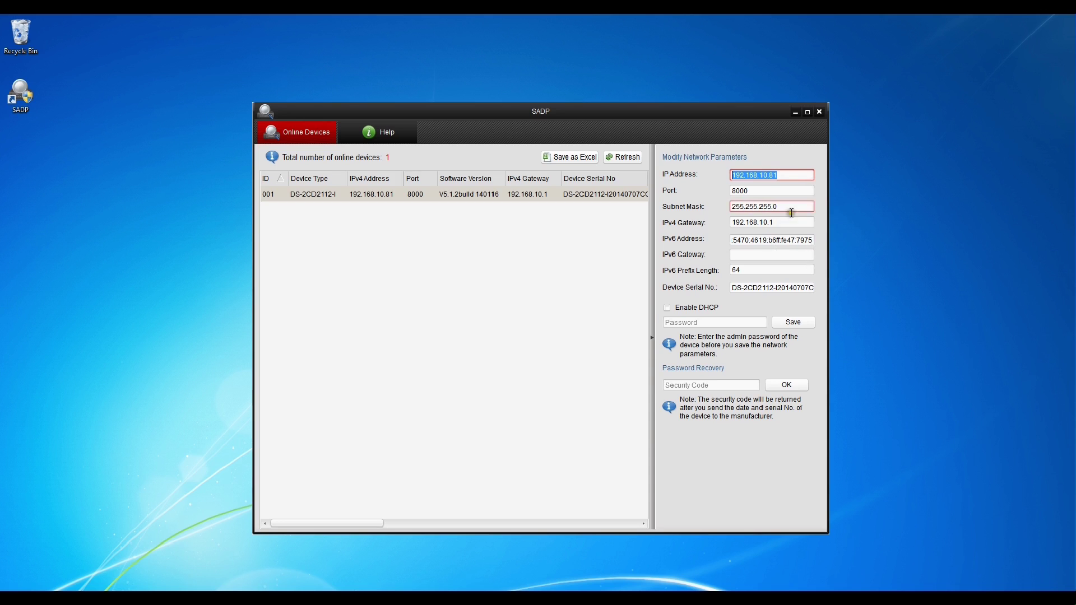
{"action": "left_click", "coordinate": [820, 112]}
Confirm exiting SADP and open Internet Explorer maximized to full screen.
{"action": "left_click", "coordinate": [540, 342]}
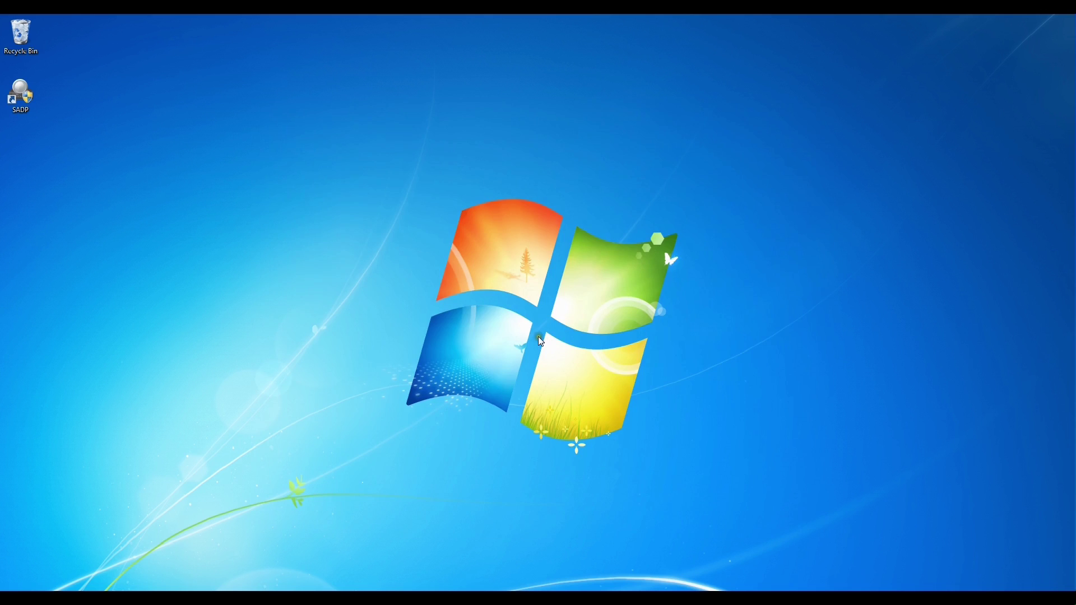
{"action": "left_click", "coordinate": [226, 594]}
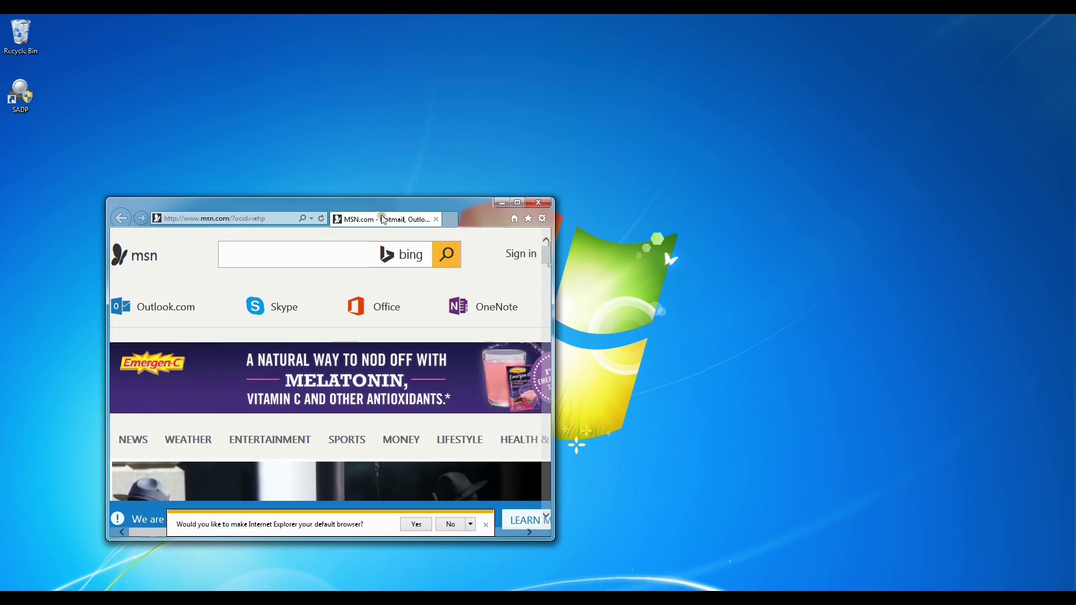
{"action": "left_click_drag", "start_coordinate": [383, 202], "coordinate": [533, 186]}
{"action": "double_click", "coordinate": [532, 186]}
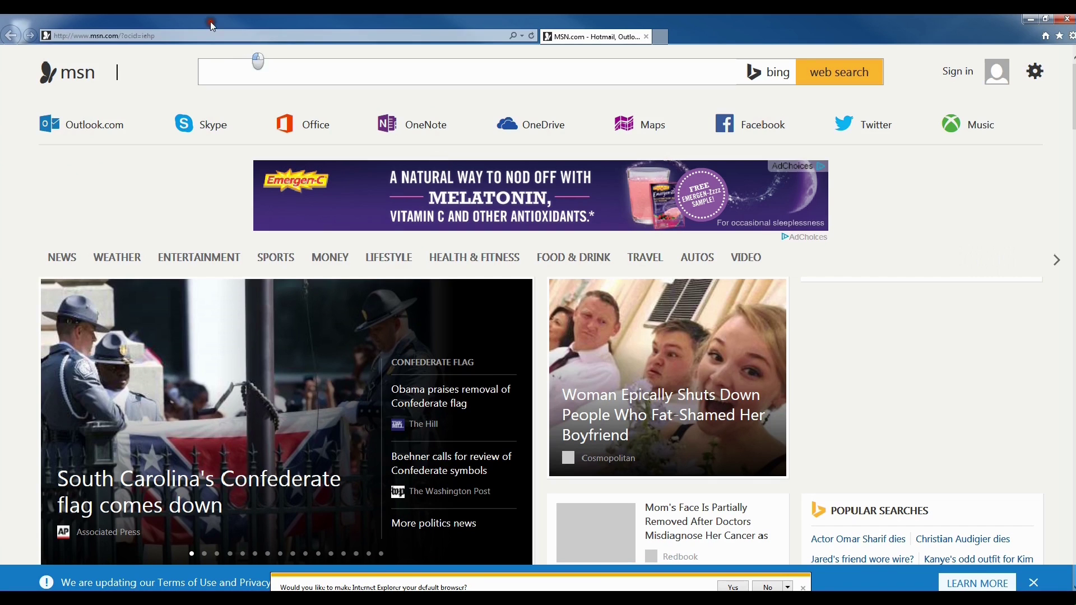
Paste 192.168.10.81 into the address bar to load the camera login page, then select User Name.
{"action": "left_click", "coordinate": [210, 36]}
{"action": "right_click", "coordinate": [201, 35]}
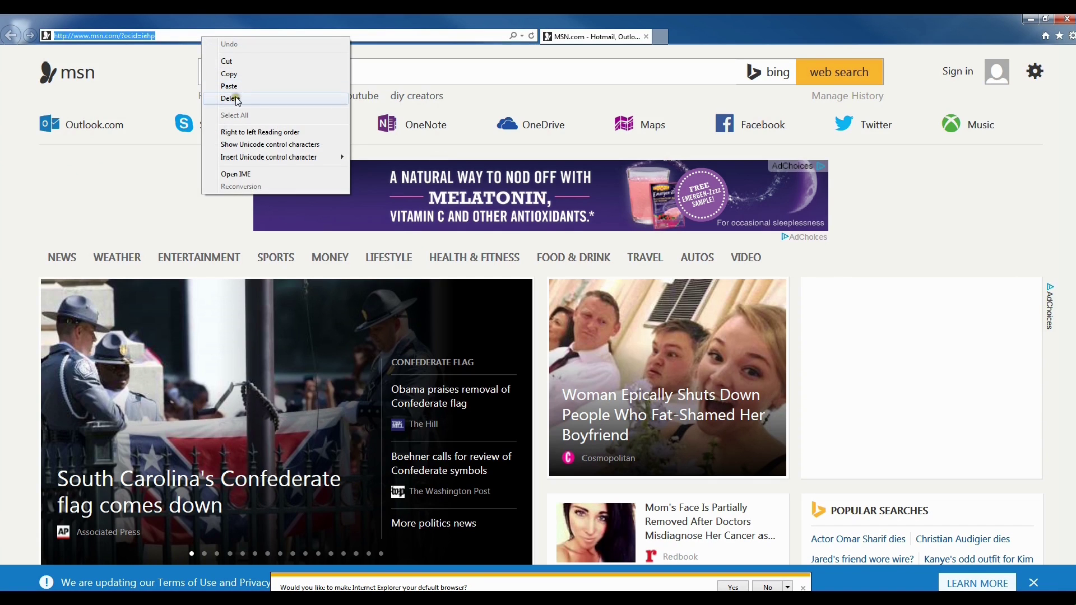
{"action": "left_click", "coordinate": [238, 88]}
{"action": "key", "text": "Return"}
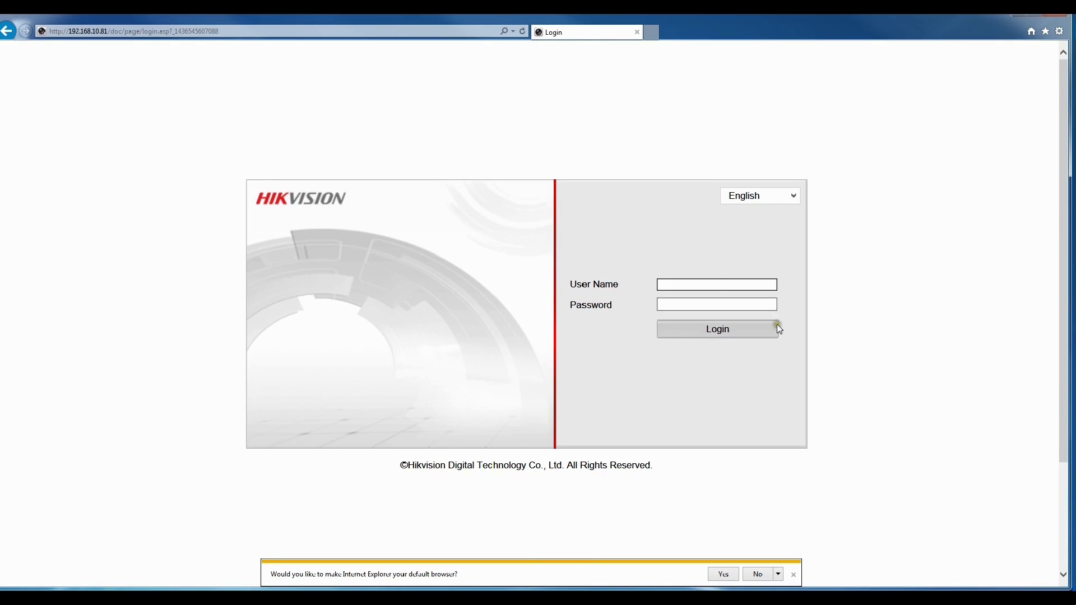
{"action": "left_click", "coordinate": [710, 281]}
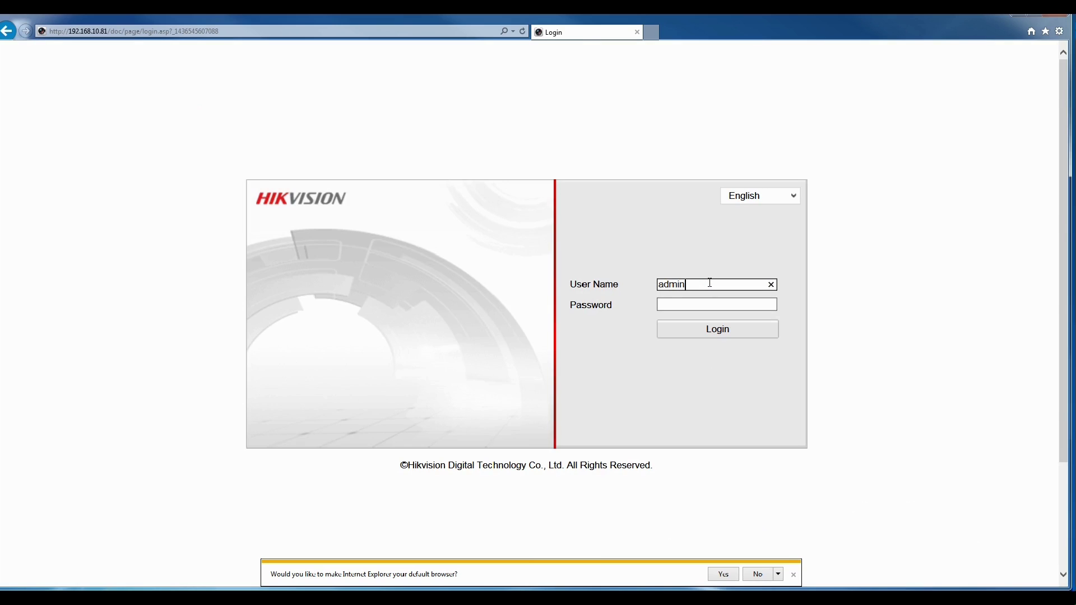
Log in with the camera's user name and password and allow the video add-on to run.
{"action": "key", "text": "Tab"}
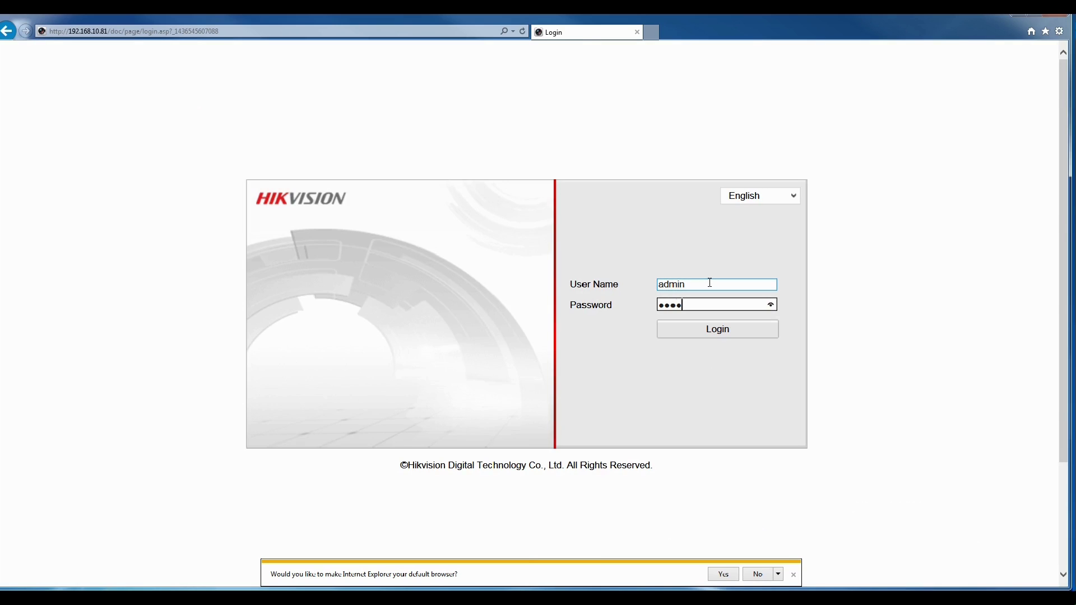
{"action": "left_click", "coordinate": [714, 331]}
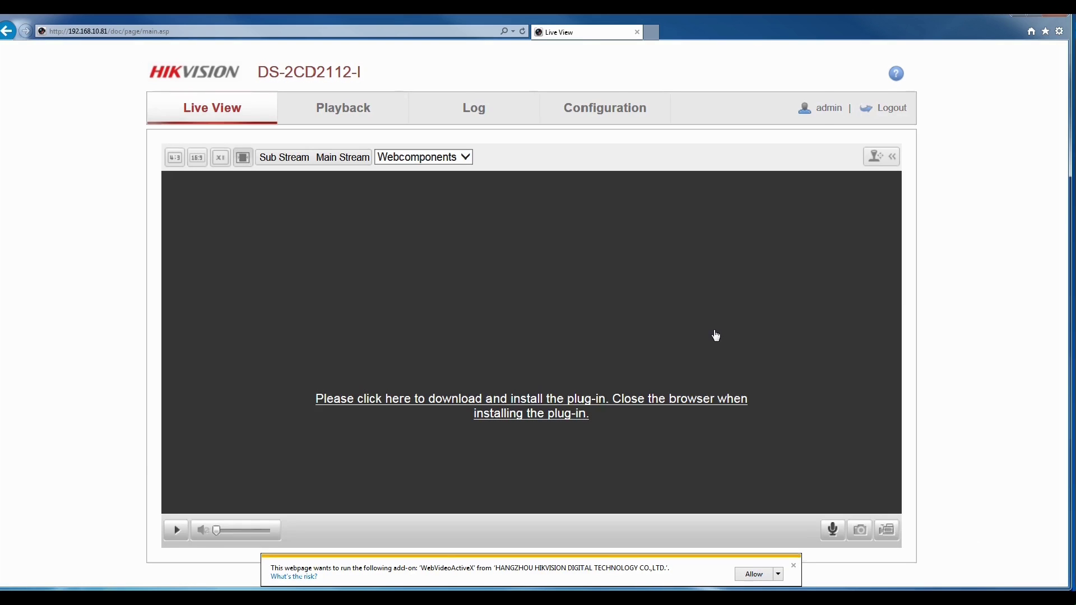
{"action": "left_click", "coordinate": [755, 575]}
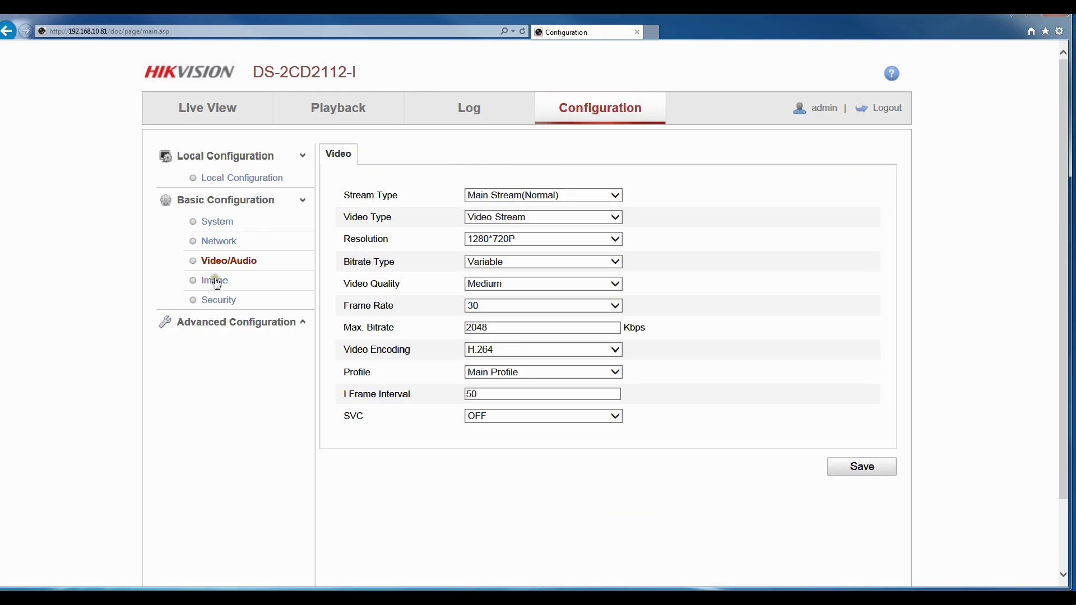
In Image settings, turn WDR on at wide dynamic level 47 and set day/night sensitivity to 5.
{"action": "left_click", "coordinate": [217, 282]}
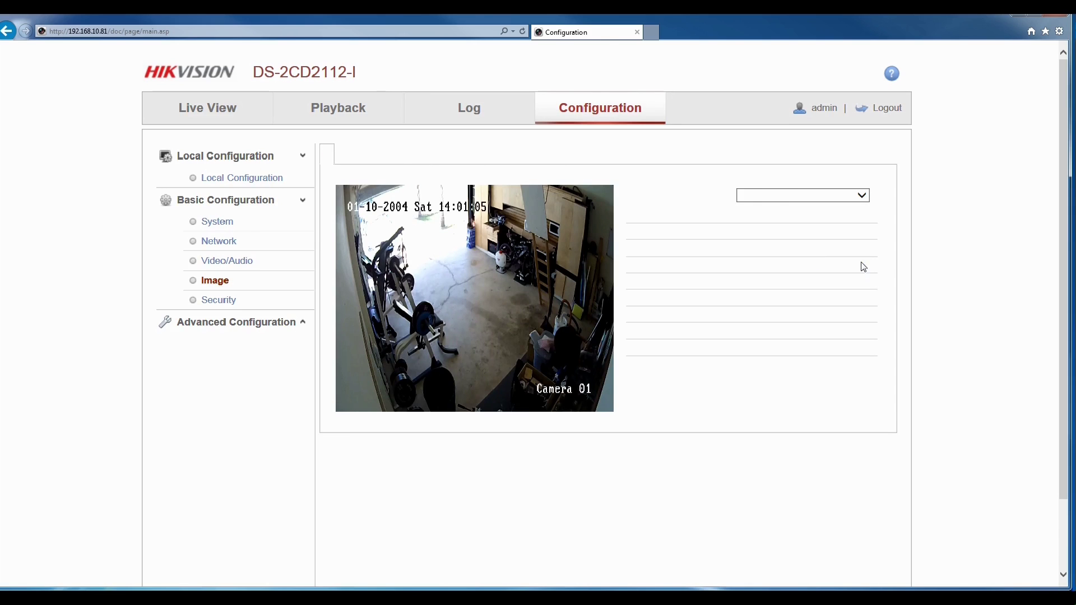
{"action": "left_click", "coordinate": [835, 195]}
{"action": "left_click", "coordinate": [798, 207]}
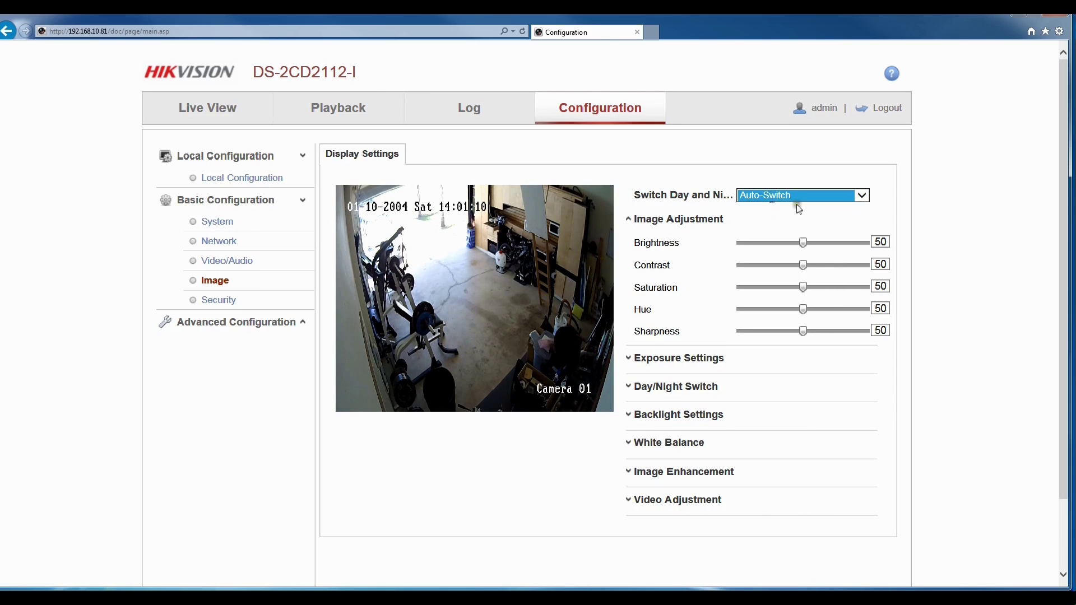
{"action": "left_click", "coordinate": [943, 361]}
{"action": "left_click", "coordinate": [715, 362]}
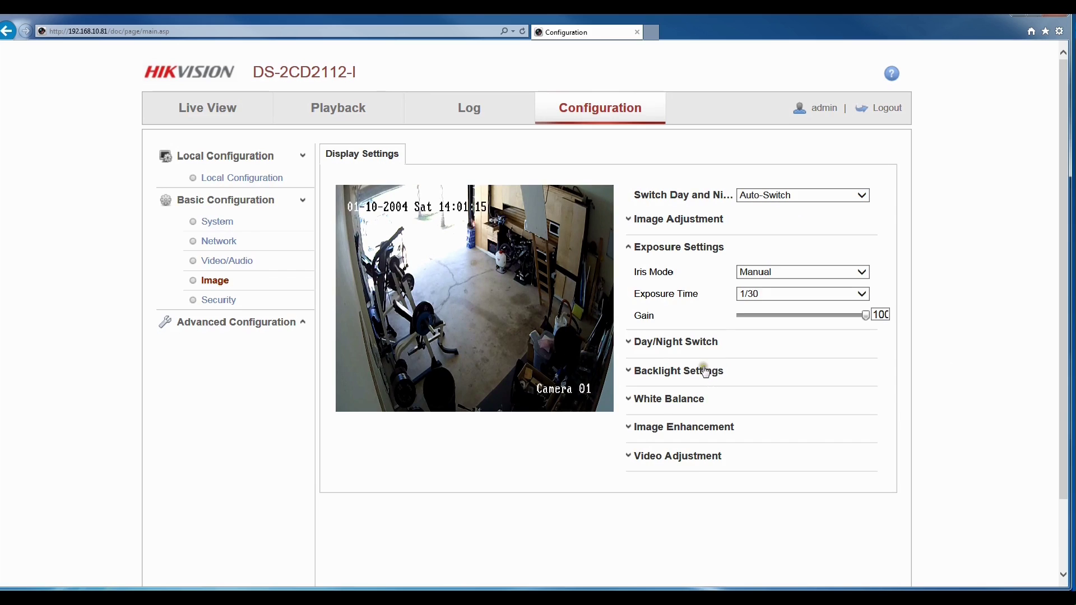
{"action": "left_click", "coordinate": [705, 370]}
{"action": "left_click", "coordinate": [765, 351]}
{"action": "left_click", "coordinate": [767, 361]}
{"action": "left_click", "coordinate": [768, 350]}
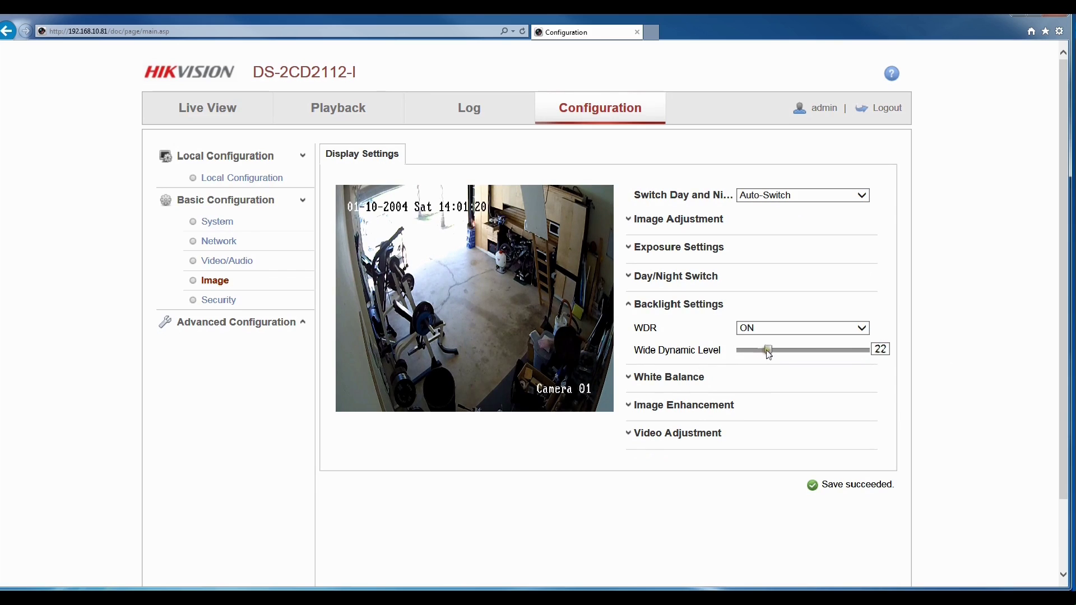
{"action": "left_click_drag", "start_coordinate": [778, 353], "coordinate": [805, 353]}
{"action": "key", "text": "Left"}
{"action": "key", "text": "Left"}
{"action": "key", "text": "Left"}
{"action": "key", "text": "Left"}
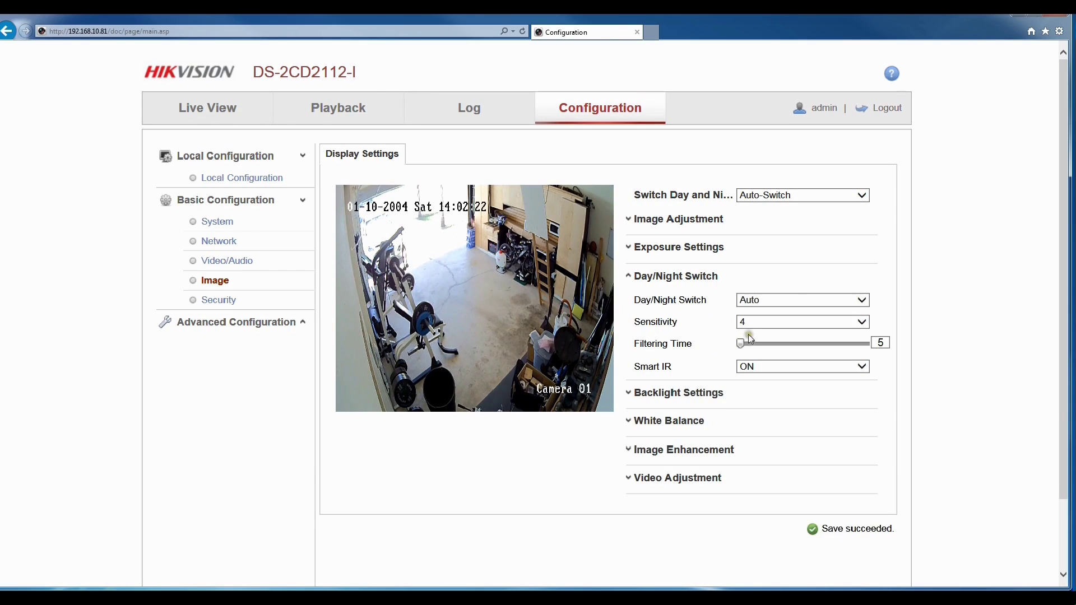
{"action": "left_click", "coordinate": [748, 324]}
{"action": "left_click", "coordinate": [762, 323]}
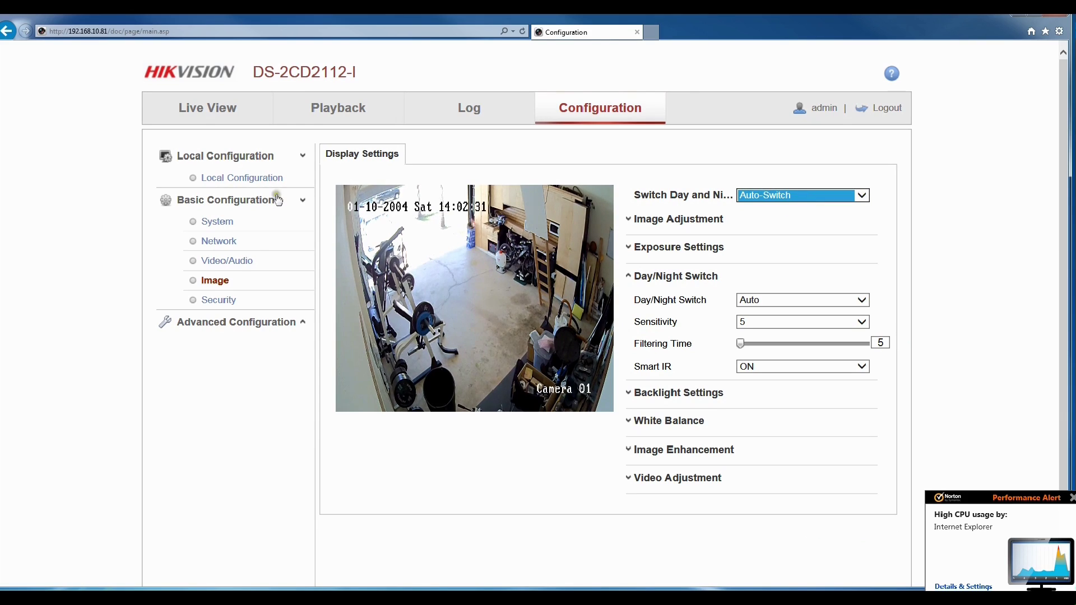
Save the main stream resolution as 1280*960 and return to Live View.
{"action": "left_click", "coordinate": [241, 261]}
{"action": "left_click", "coordinate": [555, 239]}
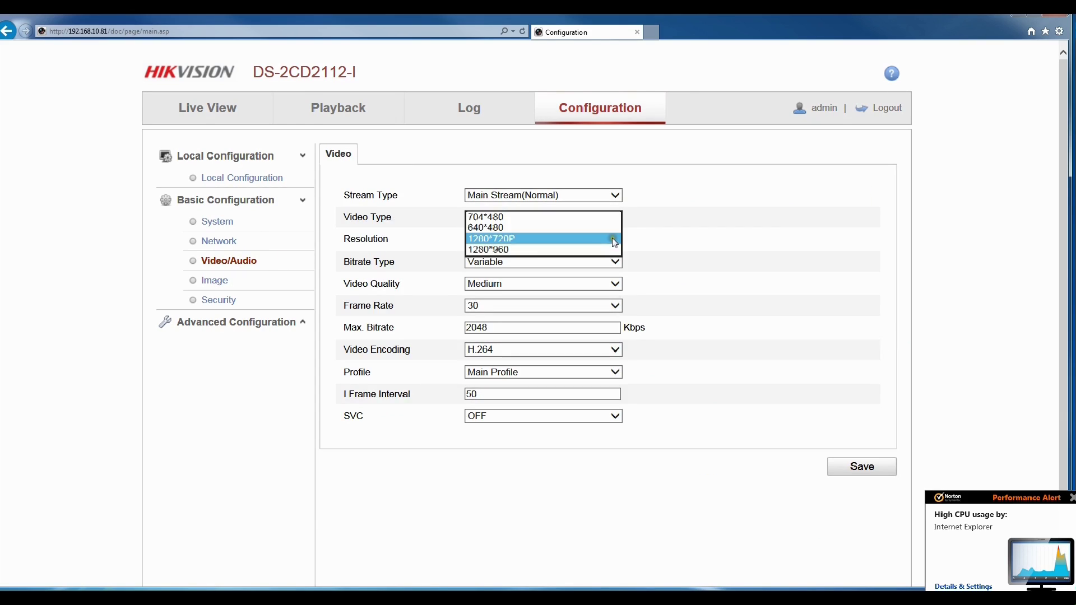
{"action": "left_click", "coordinate": [558, 241]}
{"action": "left_click", "coordinate": [559, 242]}
{"action": "left_click", "coordinate": [547, 253]}
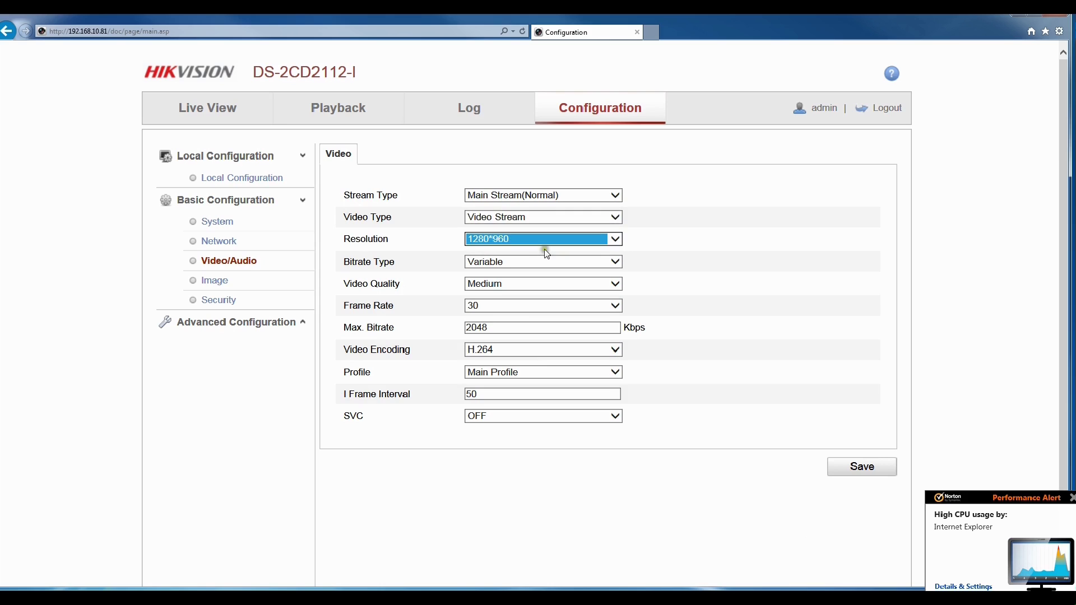
{"action": "left_click", "coordinate": [873, 467]}
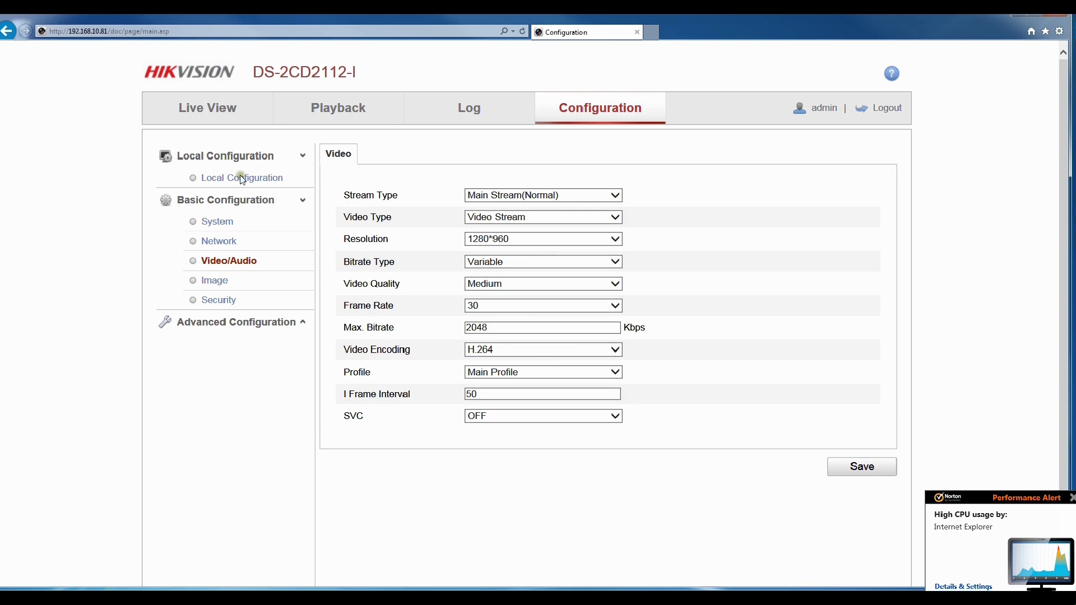
{"action": "left_click", "coordinate": [205, 118]}
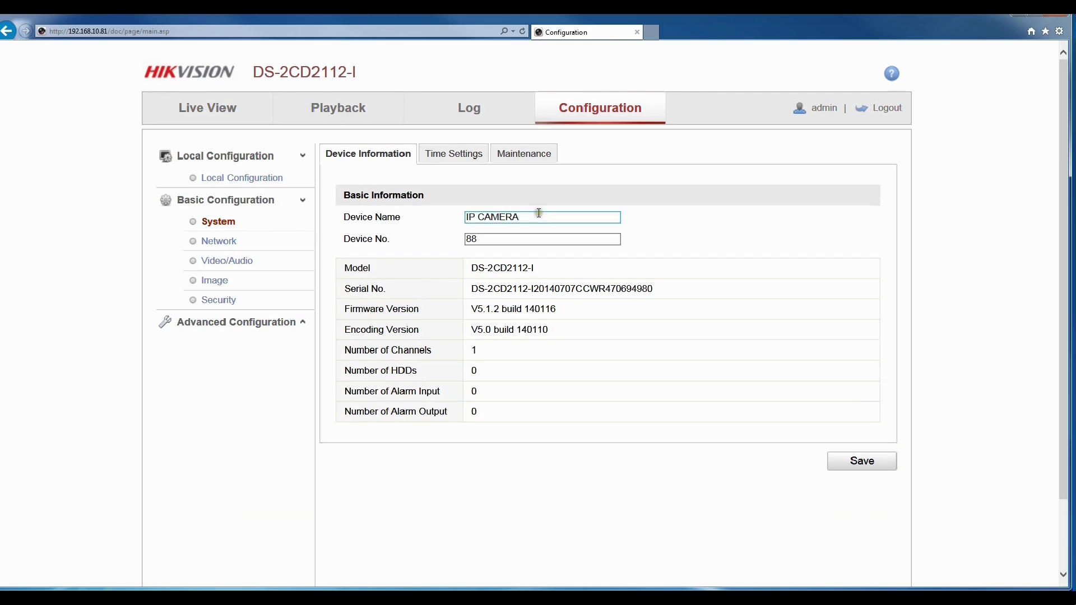
Rename the device from IP CAMERA to 'Garage CAM' and save it.
{"action": "left_click_drag", "start_coordinate": [532, 217], "coordinate": [410, 206]}
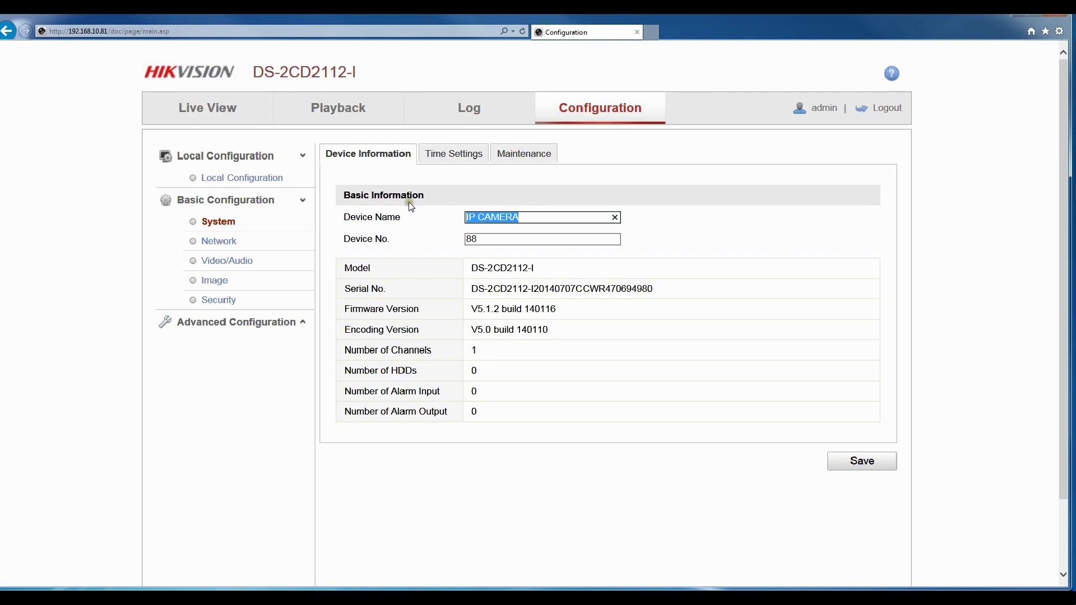
{"action": "type", "text": "CAM"}
{"action": "left_click", "coordinate": [863, 462]}
{"action": "left_click", "coordinate": [863, 462]}
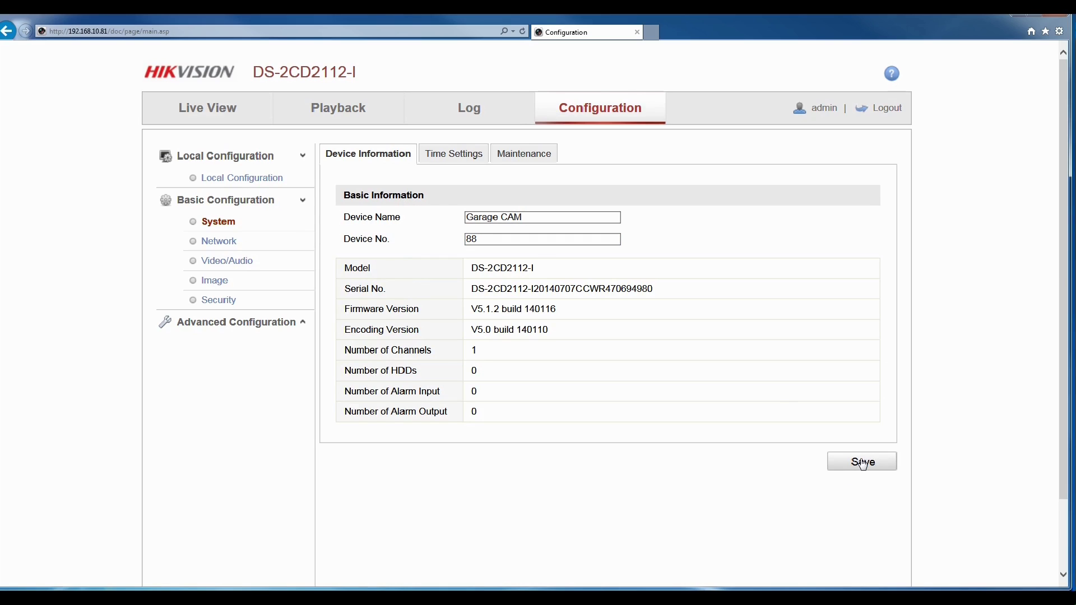
Set time sync to NTP with the (GMT-05:00) Eastern Time(US&Canada) zone and save.
{"action": "left_click", "coordinate": [462, 160]}
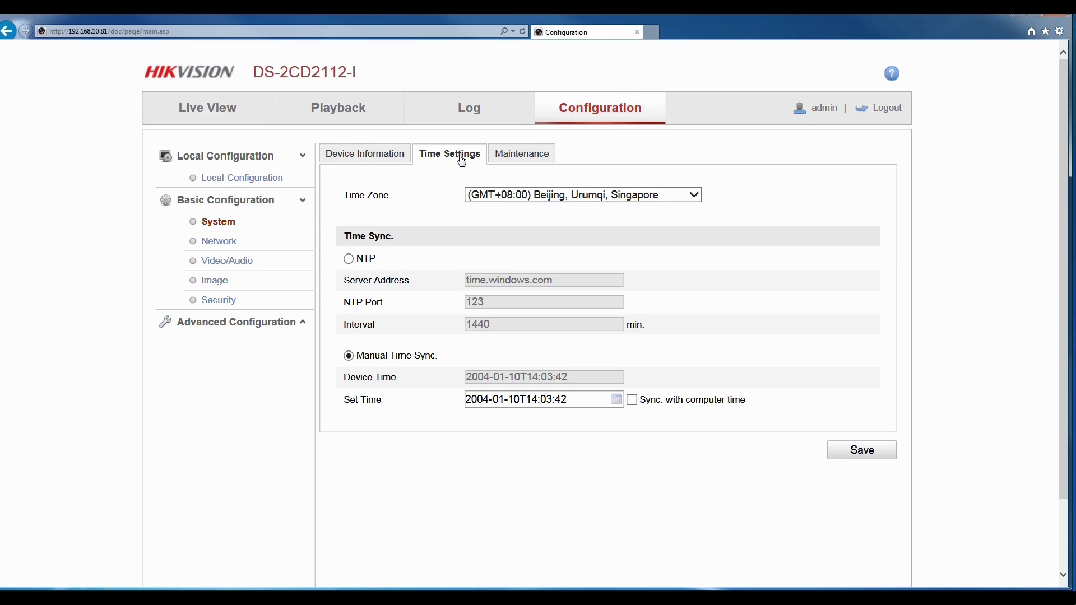
{"action": "left_click", "coordinate": [348, 259]}
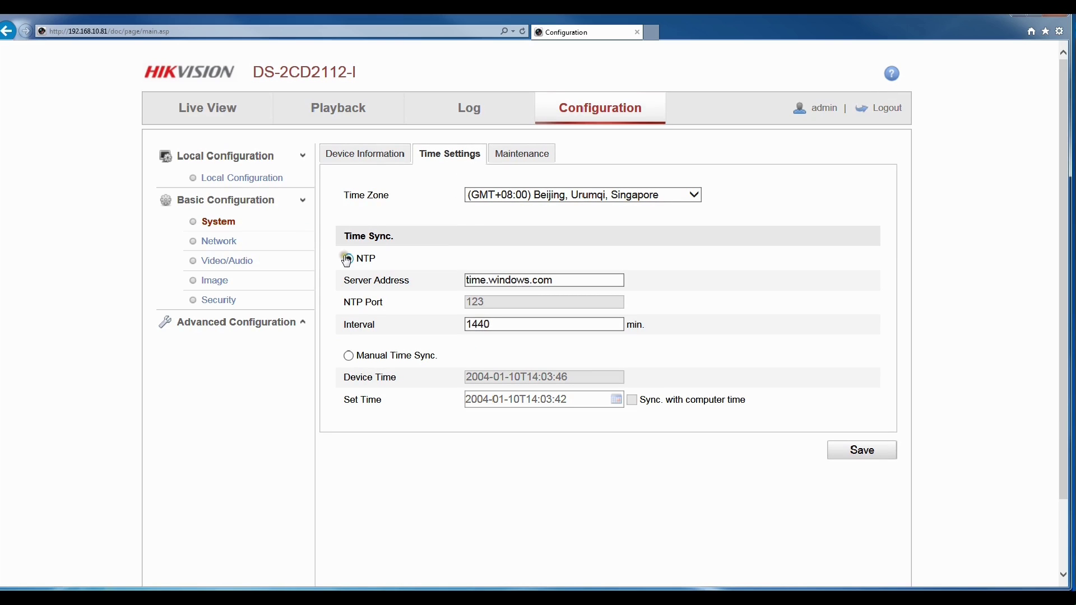
{"action": "left_click", "coordinate": [639, 196]}
{"action": "left_click", "coordinate": [620, 57]}
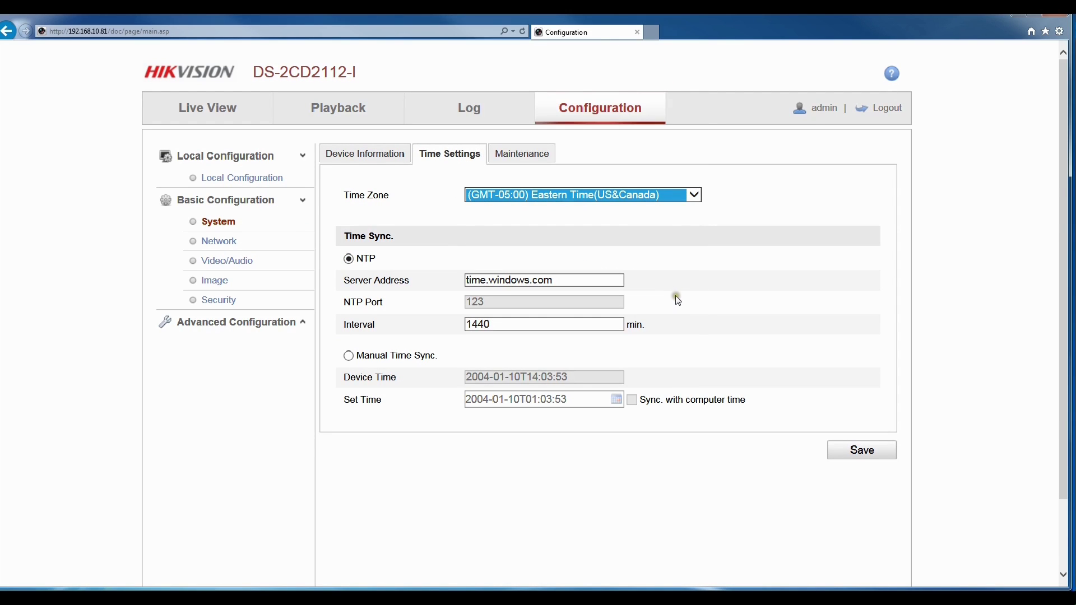
{"action": "left_click", "coordinate": [861, 449]}
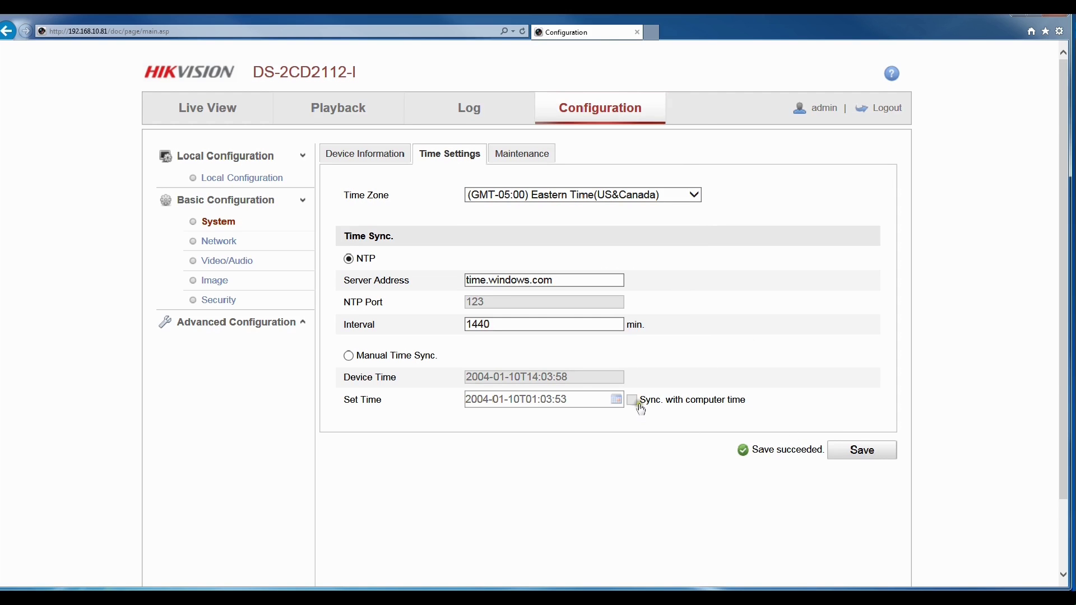
{"action": "left_click", "coordinate": [222, 205]}
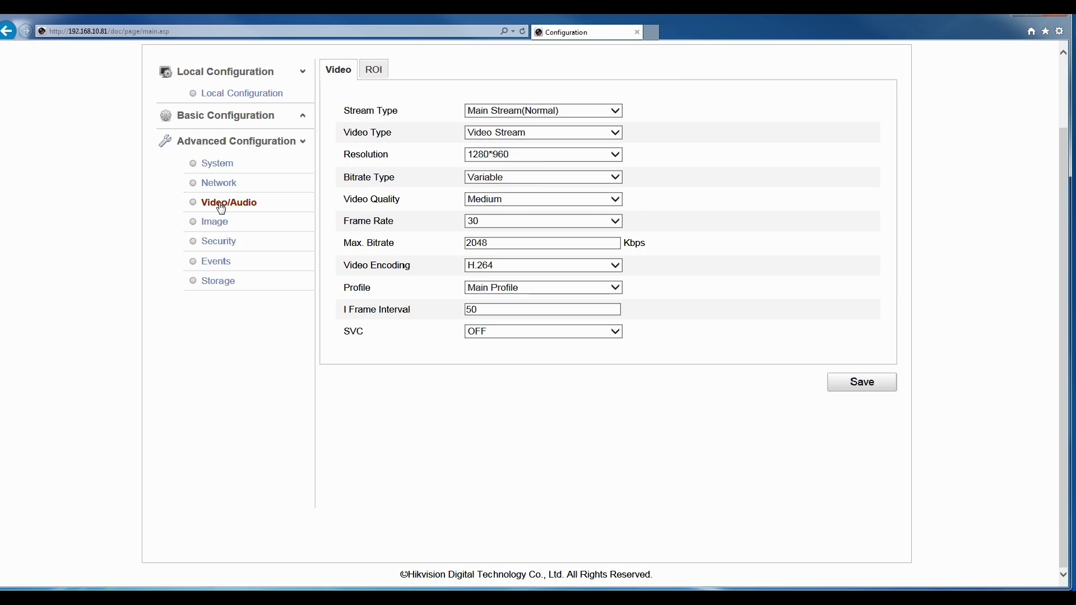
Set resolution 1280*720P and frame rate 12, keeping variable bitrate and Medium video quality.
{"action": "left_click", "coordinate": [616, 110]}
{"action": "left_click", "coordinate": [611, 111]}
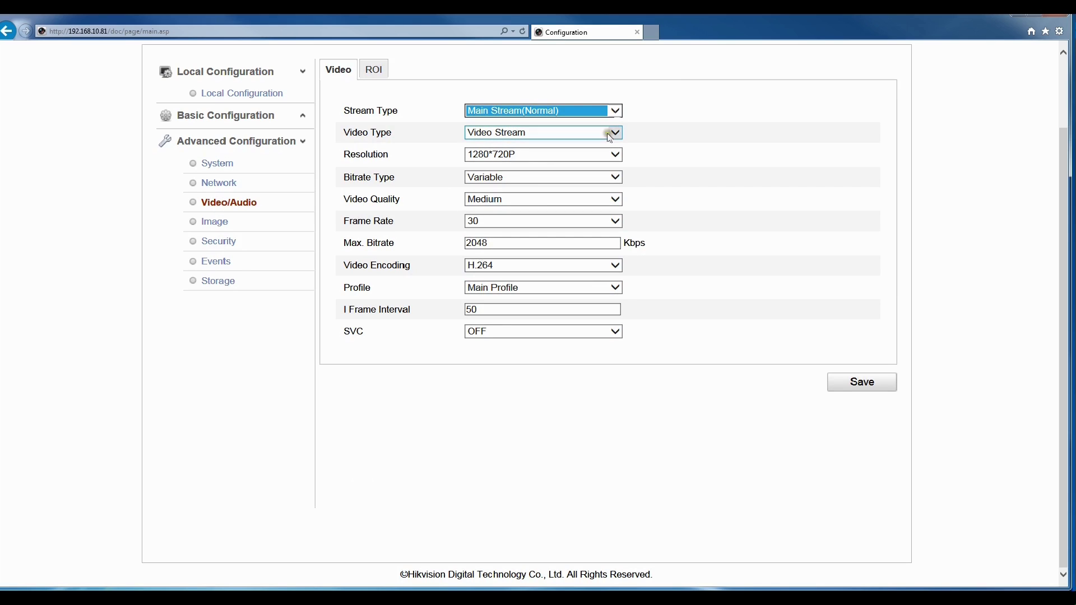
{"action": "left_click", "coordinate": [613, 178]}
{"action": "left_click", "coordinate": [613, 178]}
{"action": "left_click", "coordinate": [614, 199]}
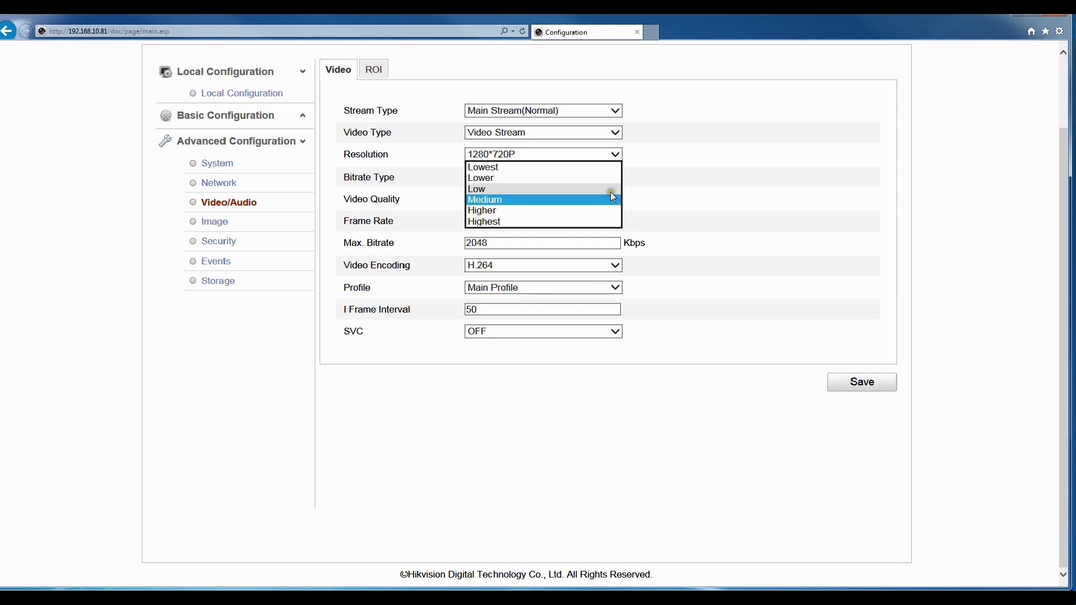
{"action": "left_click", "coordinate": [609, 197]}
{"action": "left_click", "coordinate": [614, 222]}
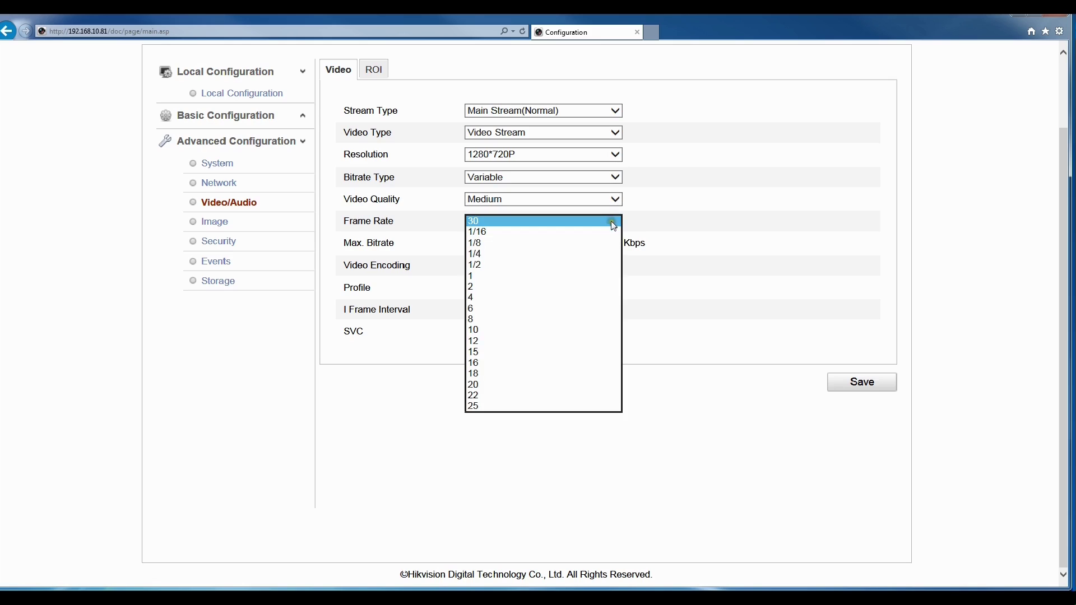
{"action": "left_click", "coordinate": [614, 226]}
{"action": "left_click", "coordinate": [614, 222]}
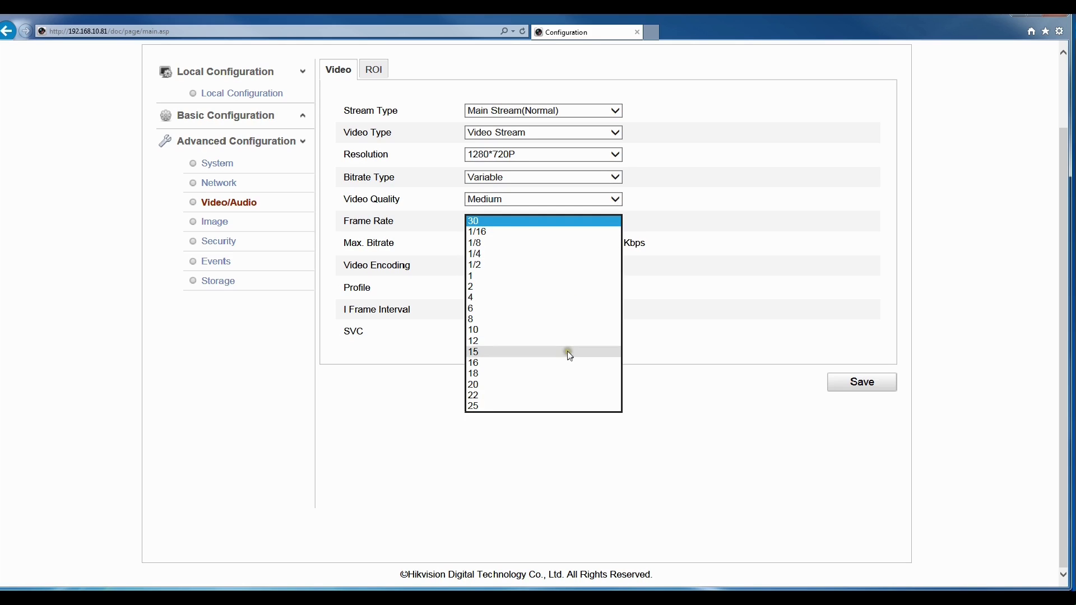
{"action": "left_click", "coordinate": [552, 341]}
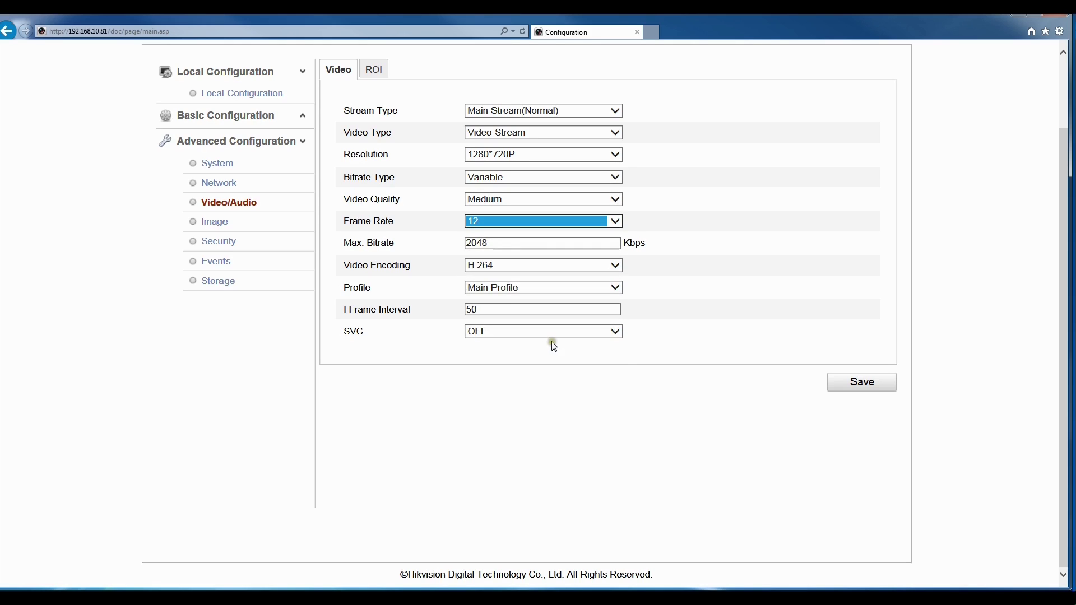
Review the video encoding and profile settings, leaving SVC turned off.
{"action": "left_click", "coordinate": [627, 266]}
{"action": "left_click", "coordinate": [613, 264]}
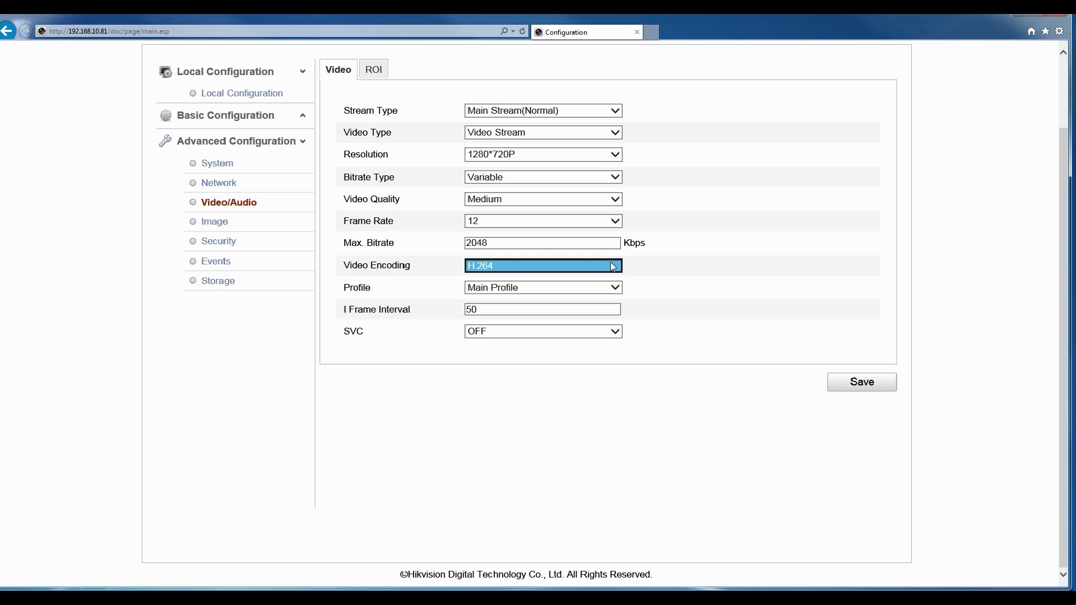
{"action": "left_click", "coordinate": [615, 288]}
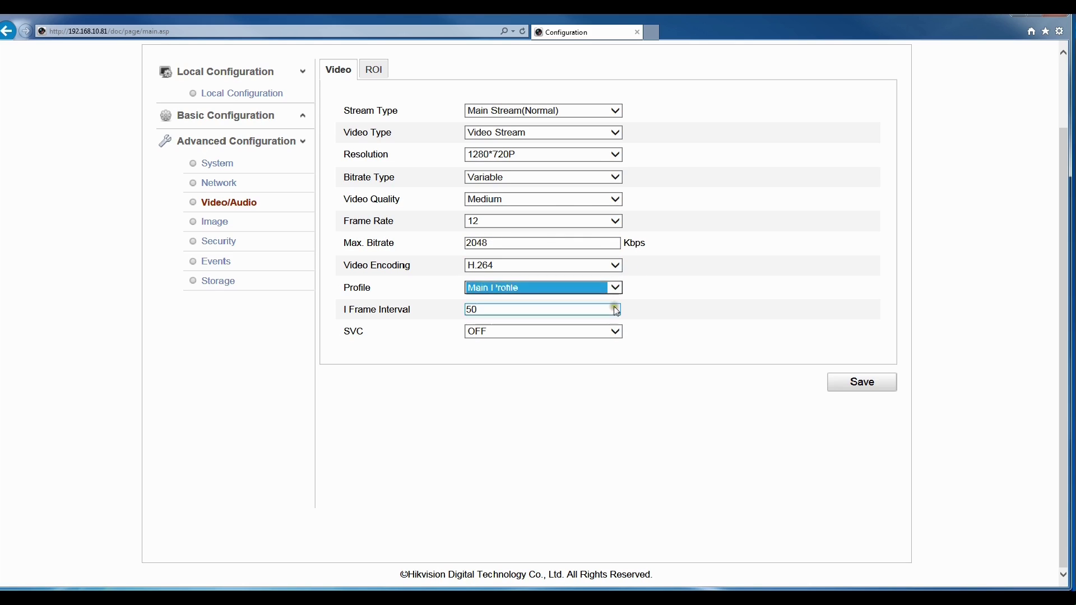
{"action": "left_click", "coordinate": [616, 332]}
{"action": "left_click", "coordinate": [615, 336]}
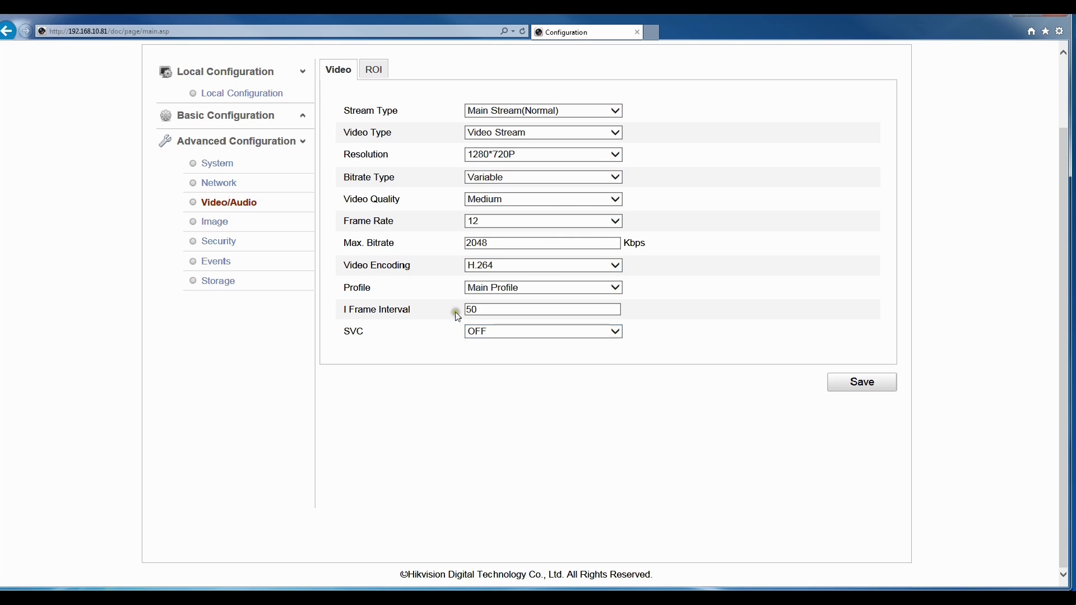
{"action": "left_click", "coordinate": [220, 225]}
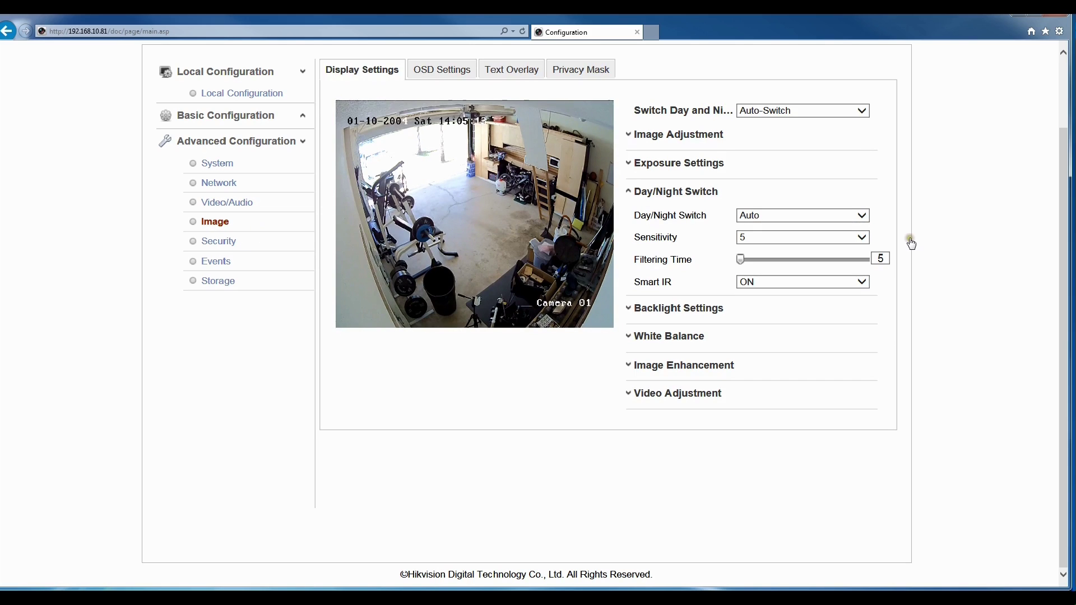
Set brightness to 16 and contrast to 11, keeping saturation, hue and sharpness at 49.
{"action": "left_click", "coordinate": [695, 137]}
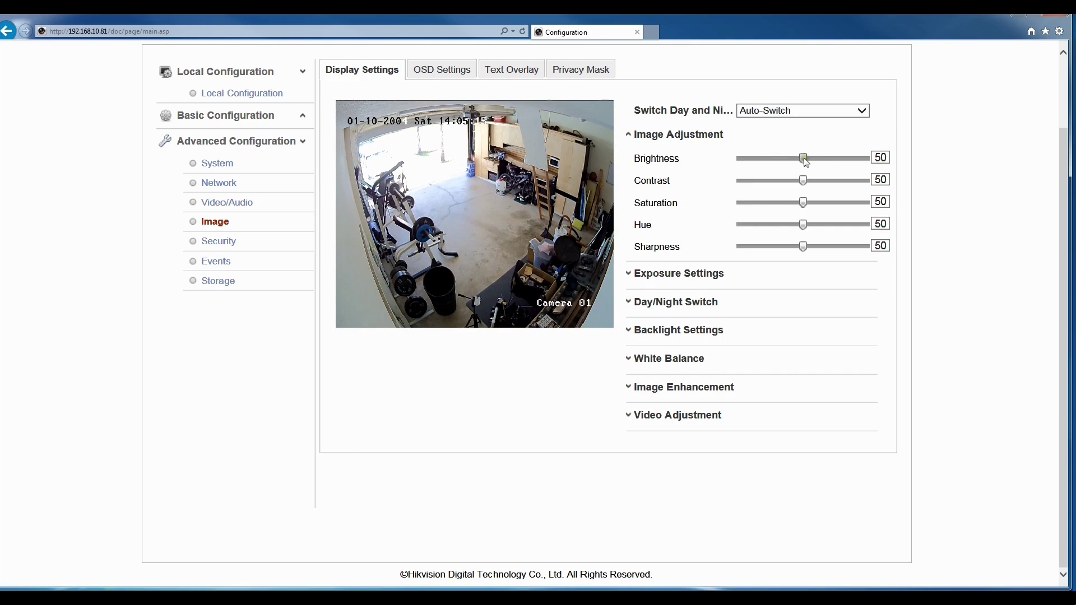
{"action": "left_click_drag", "start_coordinate": [803, 158], "coordinate": [732, 159]}
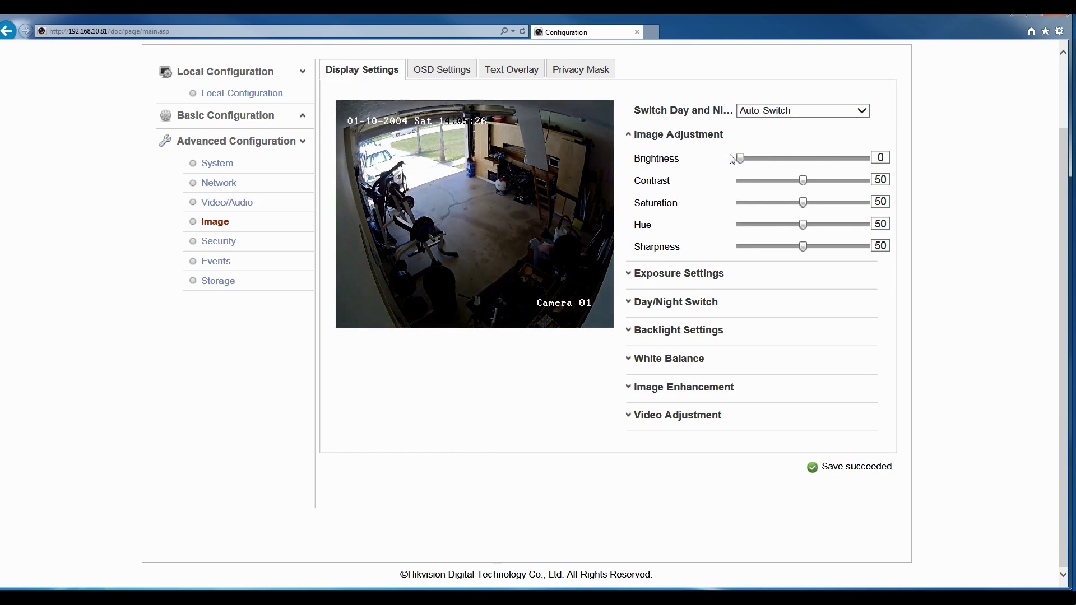
{"action": "left_click_drag", "start_coordinate": [739, 158], "coordinate": [803, 163]}
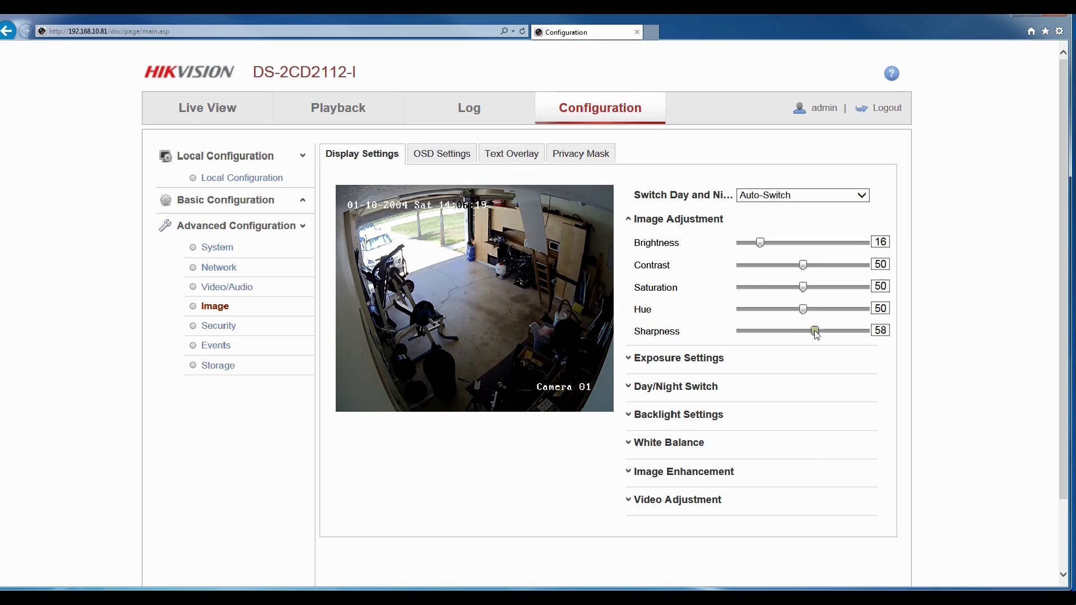
{"action": "left_click_drag", "start_coordinate": [816, 334], "coordinate": [803, 308]}
{"action": "left_click", "coordinate": [803, 287]}
{"action": "left_click_drag", "start_coordinate": [803, 265], "coordinate": [753, 266]}
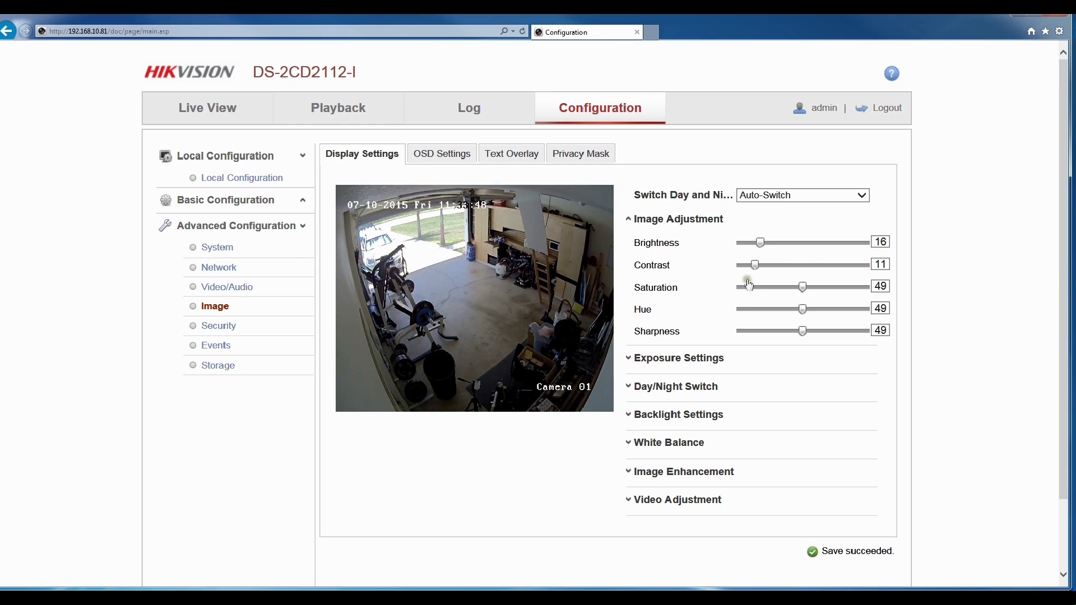
{"action": "left_click", "coordinate": [695, 357]}
Set the exposure time to 1/3 and lower the gain to 52.
{"action": "left_click", "coordinate": [817, 276]}
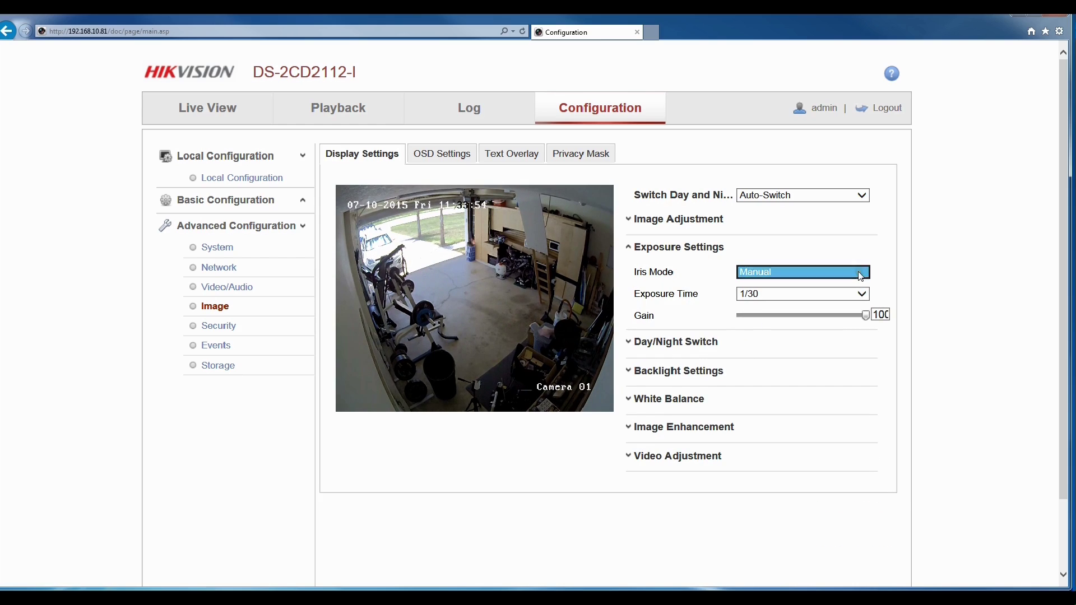
{"action": "left_click", "coordinate": [801, 293]}
{"action": "left_click", "coordinate": [788, 231]}
{"action": "left_click", "coordinate": [717, 222]}
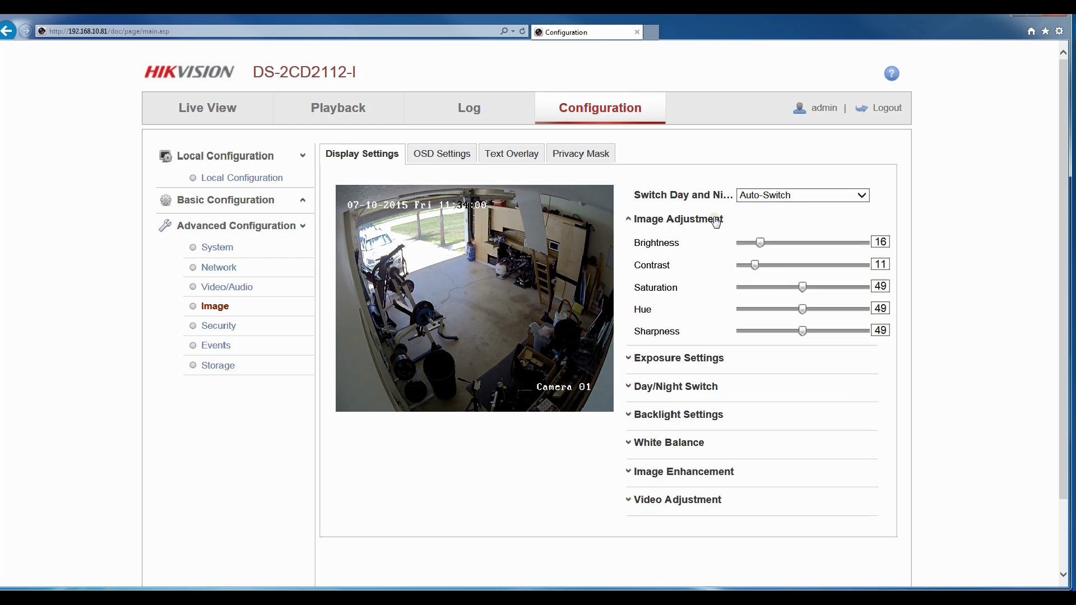
{"action": "left_click", "coordinate": [717, 221]}
{"action": "left_click", "coordinate": [702, 250]}
{"action": "left_click", "coordinate": [772, 293]}
{"action": "left_click", "coordinate": [762, 272]}
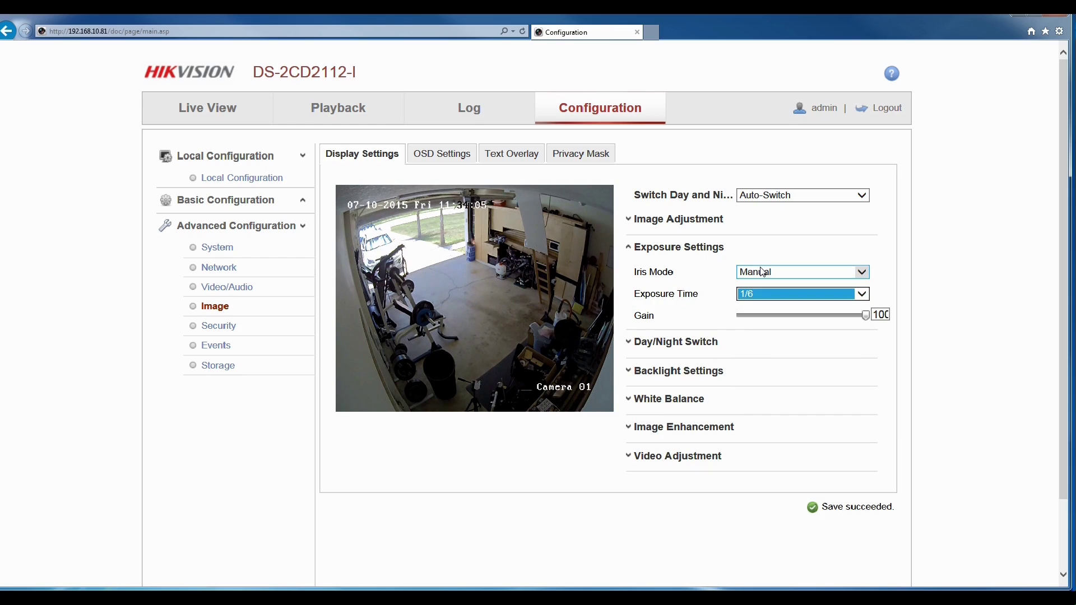
{"action": "left_click", "coordinate": [764, 293]}
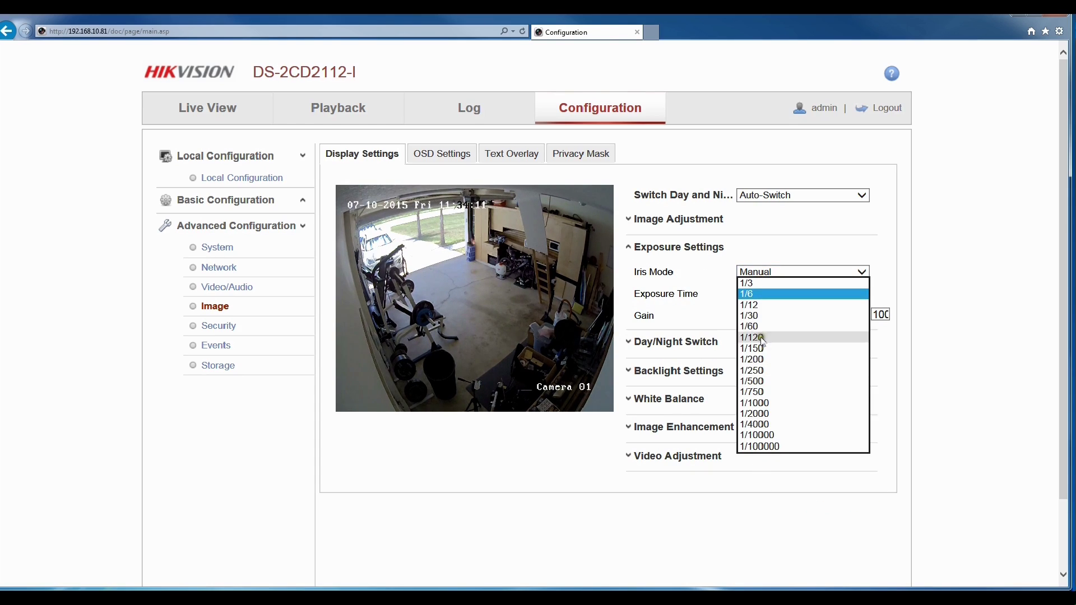
{"action": "left_click", "coordinate": [768, 284]}
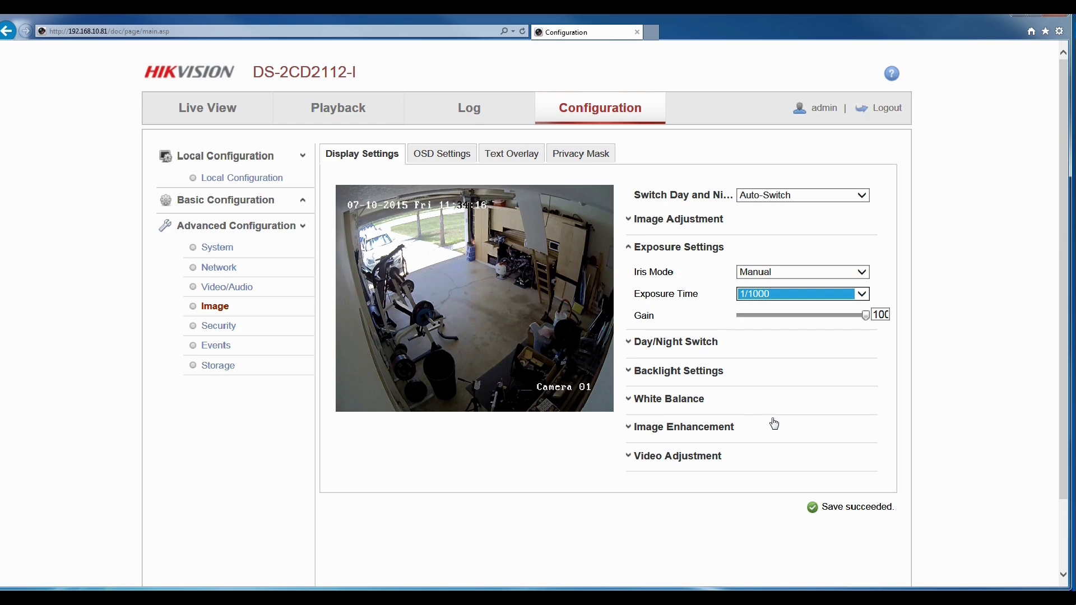
{"action": "left_click", "coordinate": [754, 293]}
{"action": "left_click", "coordinate": [749, 169]}
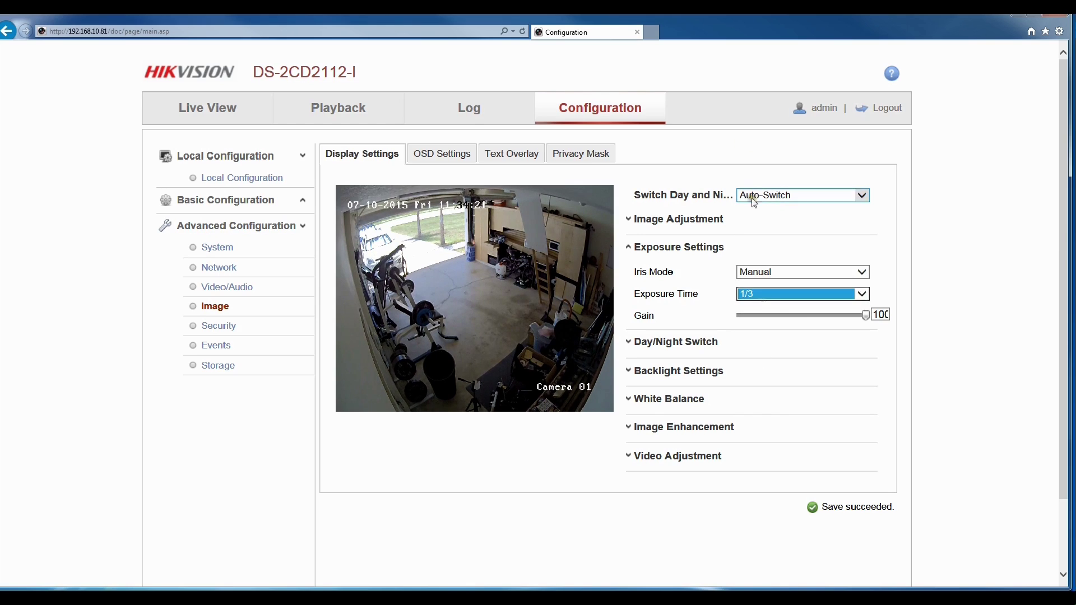
Raise the wide dynamic level to 83 and try white balance presets, ending on AWB1.
{"action": "left_click", "coordinate": [692, 343]}
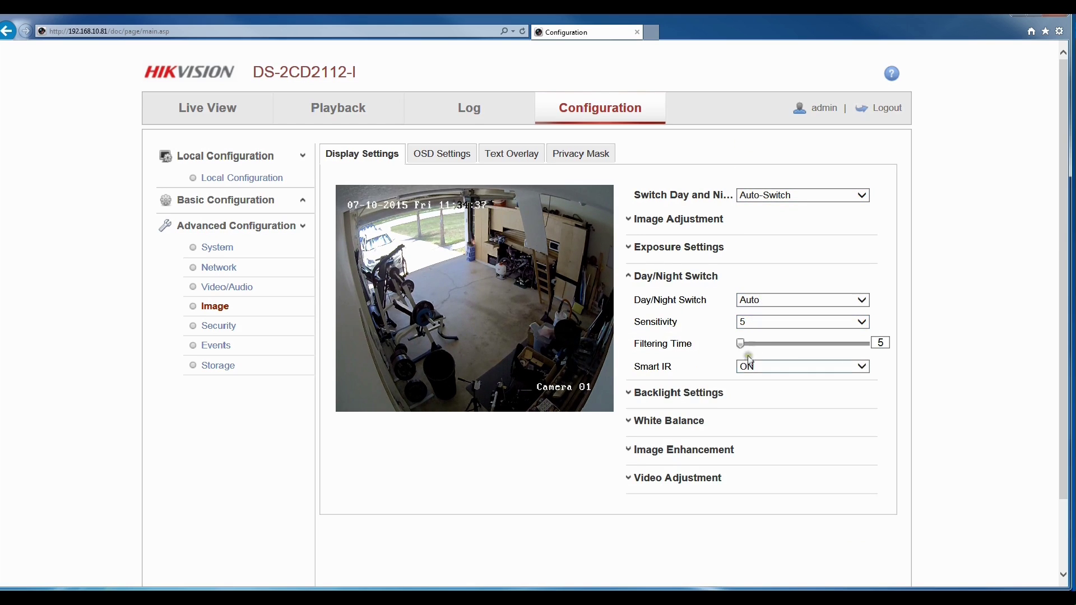
{"action": "left_click", "coordinate": [741, 393]}
{"action": "left_click_drag", "start_coordinate": [798, 351], "coordinate": [849, 353]}
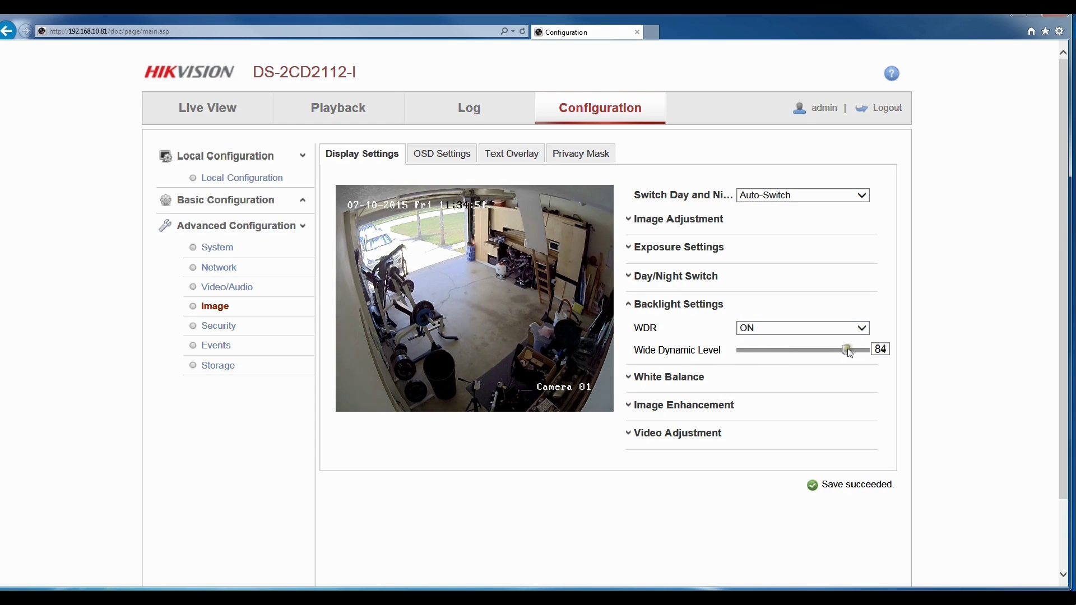
{"action": "left_click", "coordinate": [723, 375]}
{"action": "left_click", "coordinate": [807, 356]}
{"action": "left_click", "coordinate": [805, 379]}
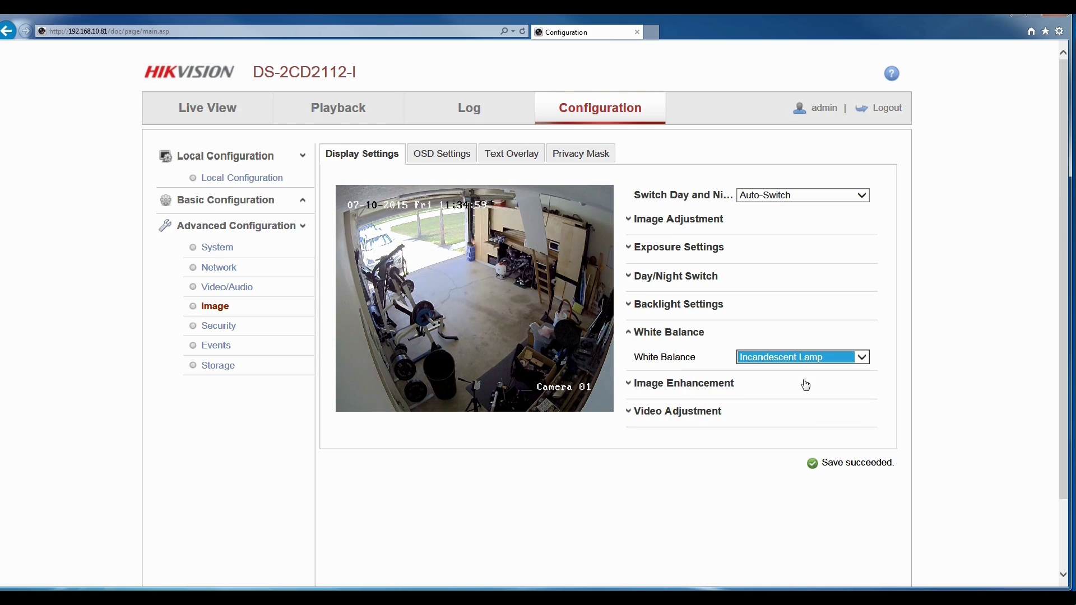
{"action": "left_click", "coordinate": [805, 357]}
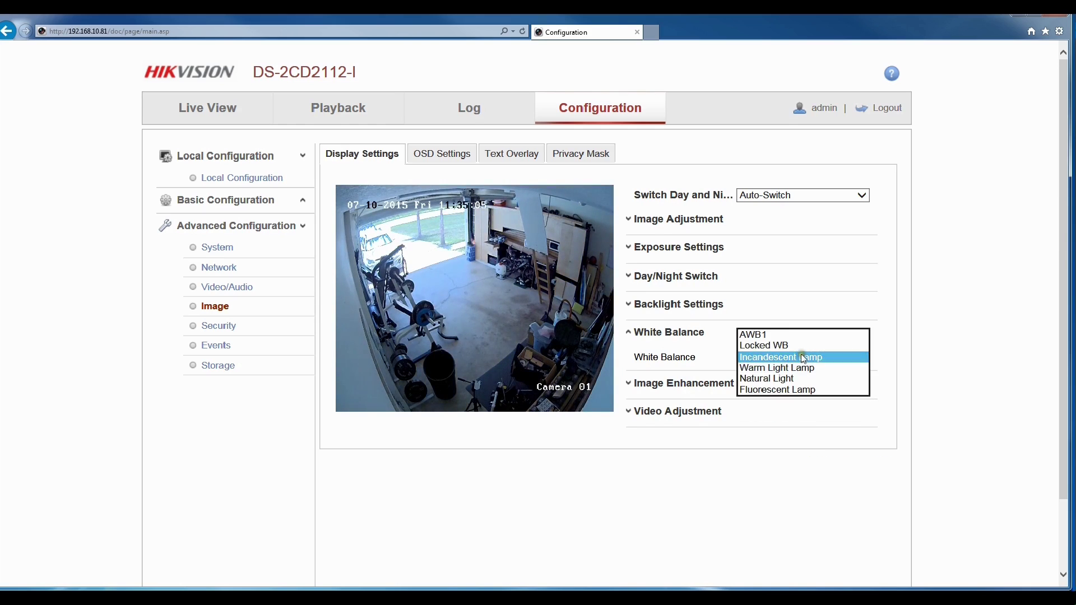
{"action": "left_click", "coordinate": [762, 344]}
{"action": "scroll", "coordinate": [762, 344], "scroll_direction": "up", "scroll_amount": 2}
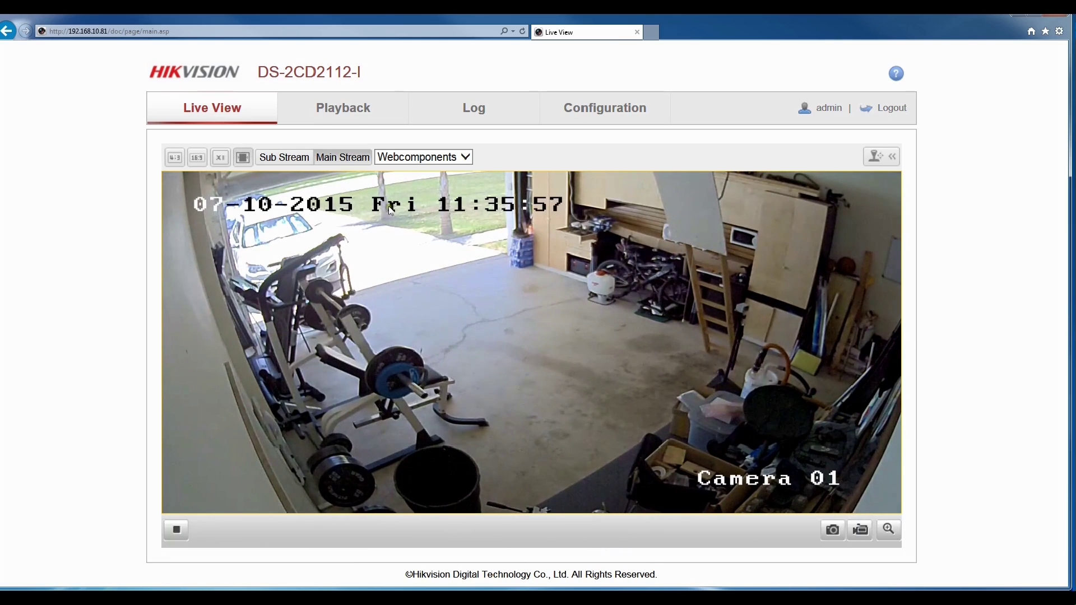
Move through the configuration pages to reach System Maintenance with reboot, default and upgrade options.
{"action": "left_click", "coordinate": [603, 110]}
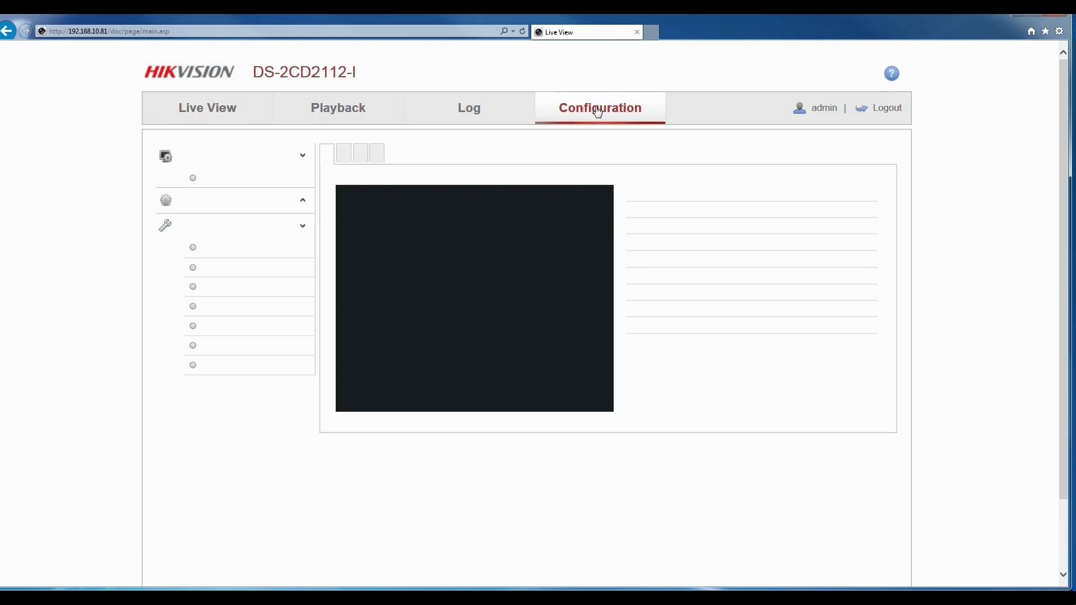
{"action": "left_click", "coordinate": [506, 115]}
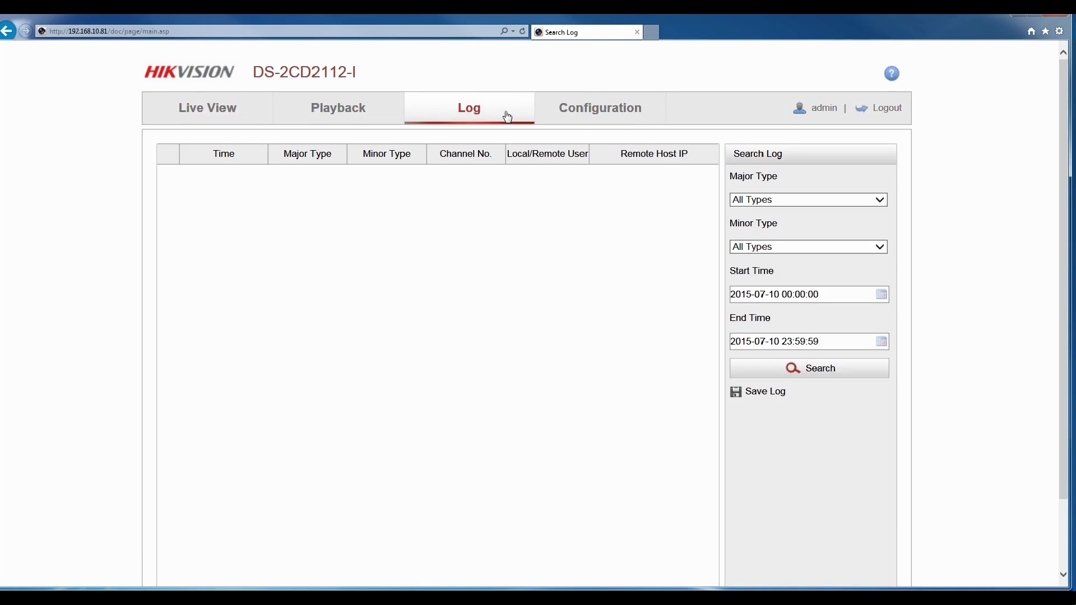
{"action": "left_click", "coordinate": [212, 105]}
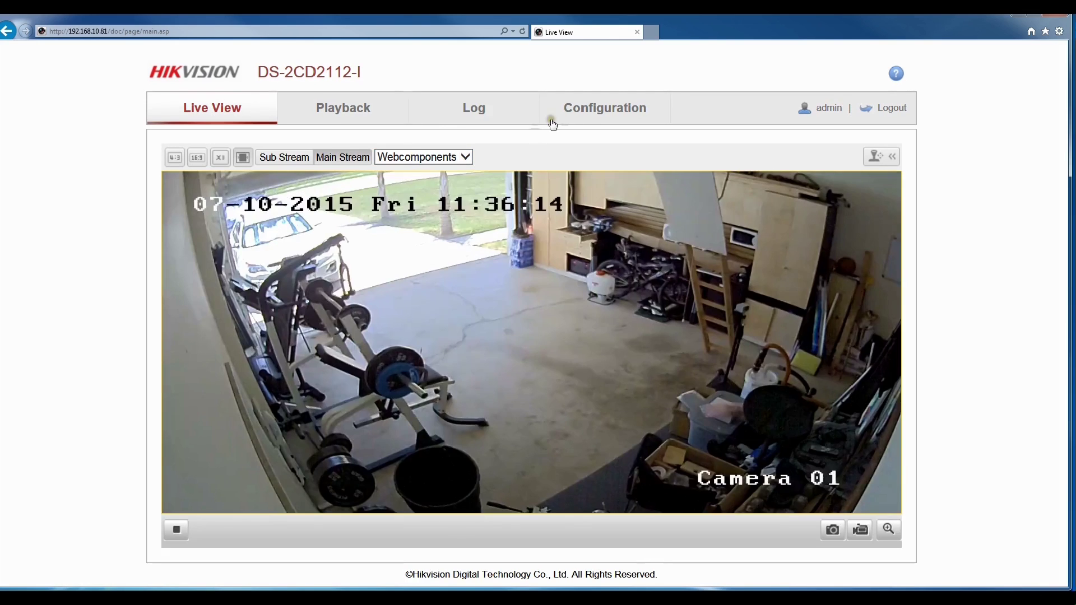
{"action": "left_click", "coordinate": [575, 111]}
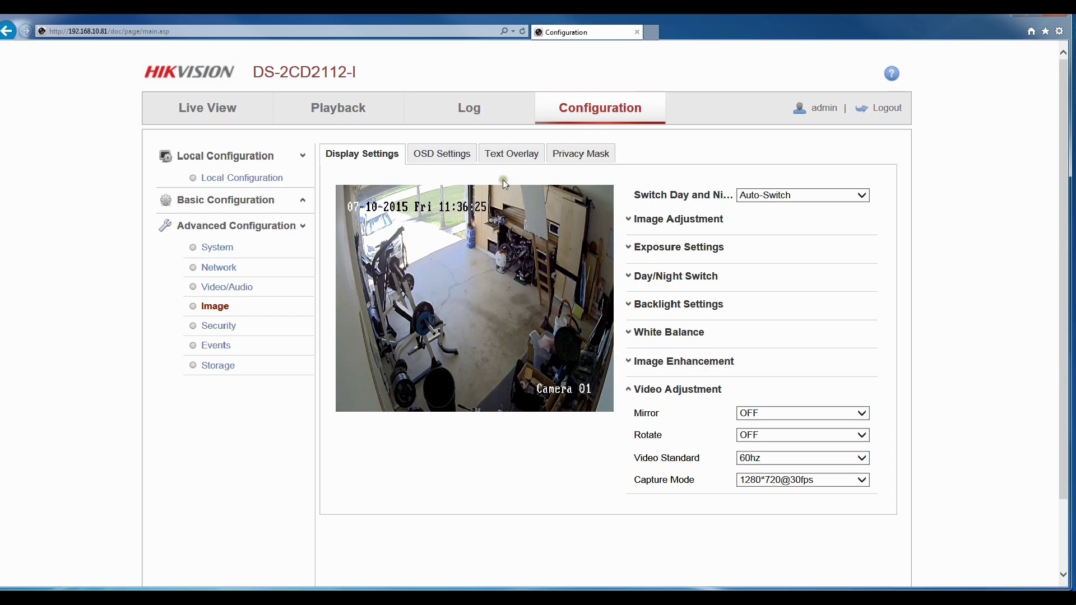
{"action": "left_click", "coordinate": [506, 158]}
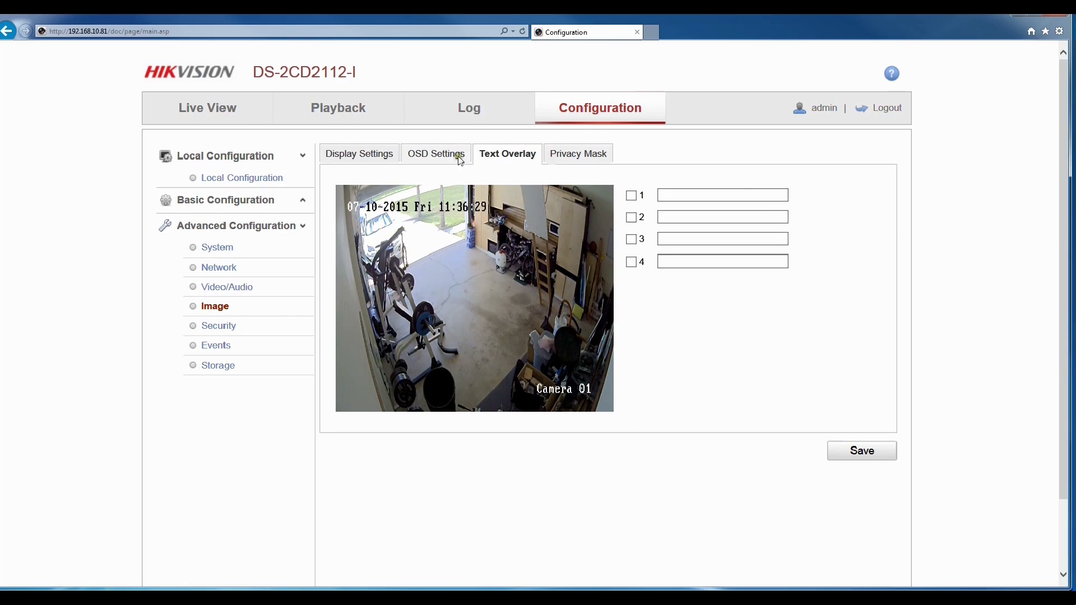
{"action": "left_click", "coordinate": [229, 287]}
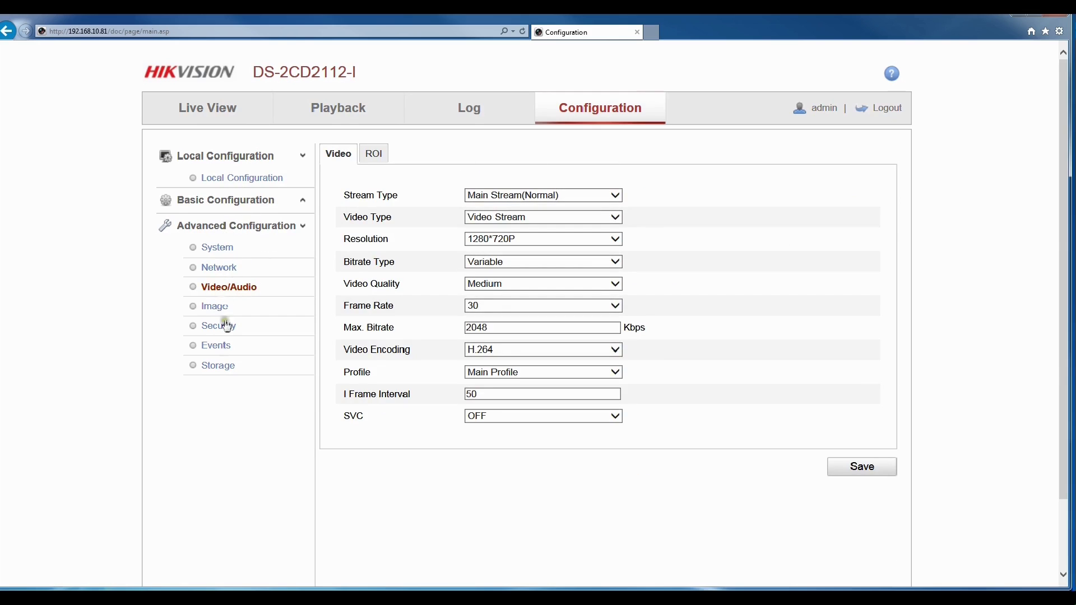
{"action": "left_click", "coordinate": [228, 251]}
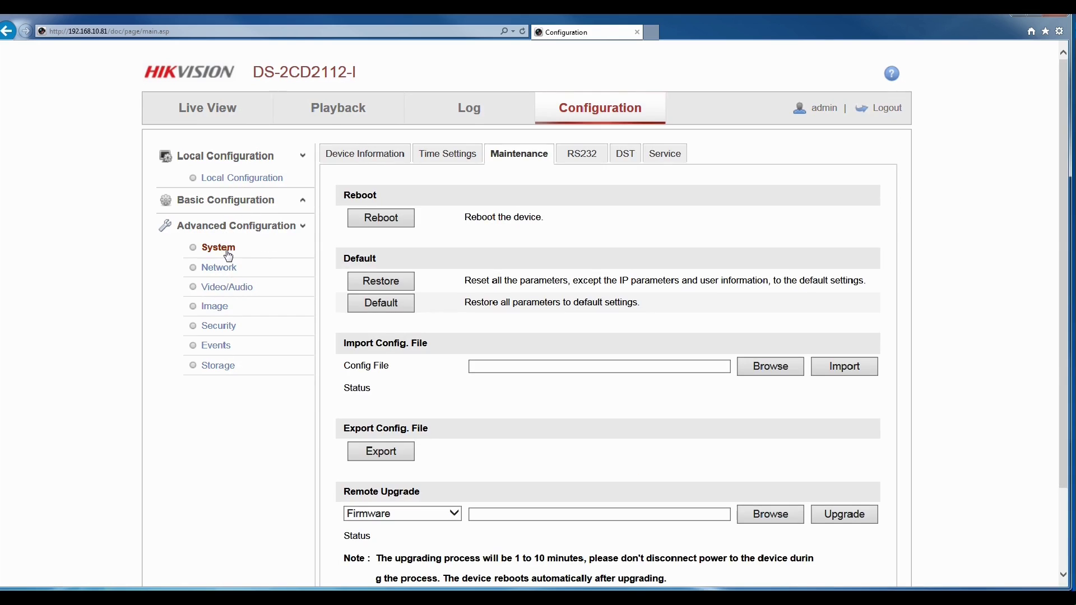
Restore all camera parameters to Default and confirm the reset and reboot.
{"action": "left_click", "coordinate": [395, 305]}
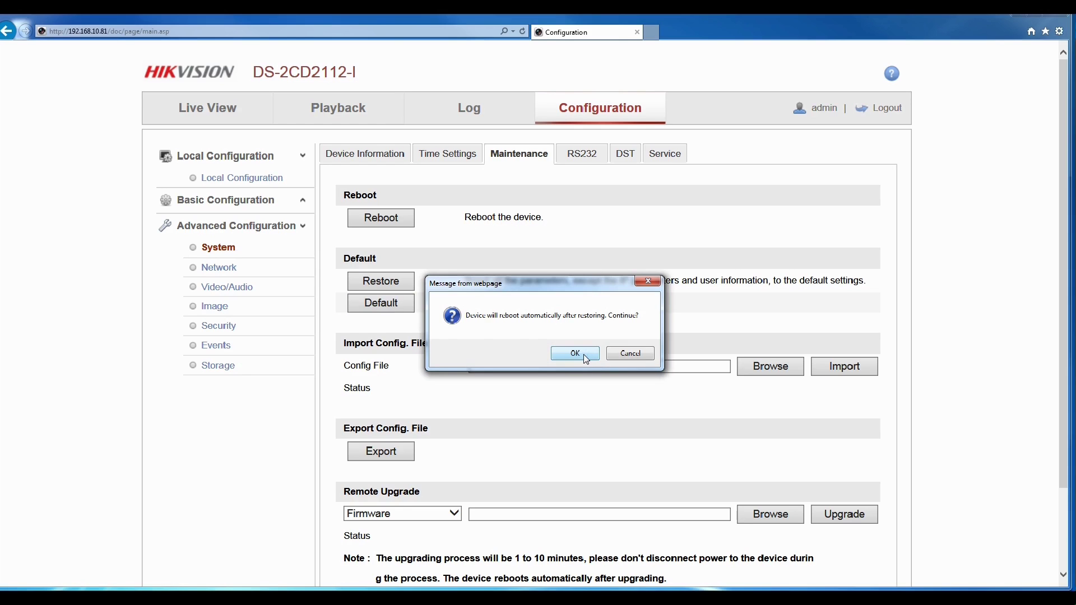
{"action": "left_click", "coordinate": [575, 354]}
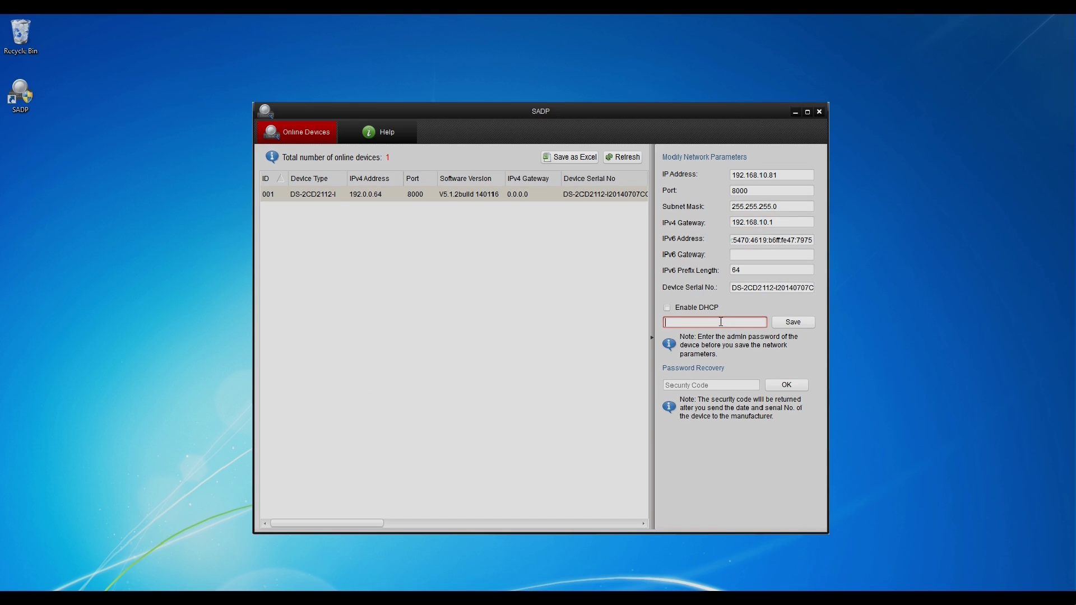
Save the reset camera's network parameters with IPv4 address 192.168.10.81.
{"action": "left_click", "coordinate": [798, 322]}
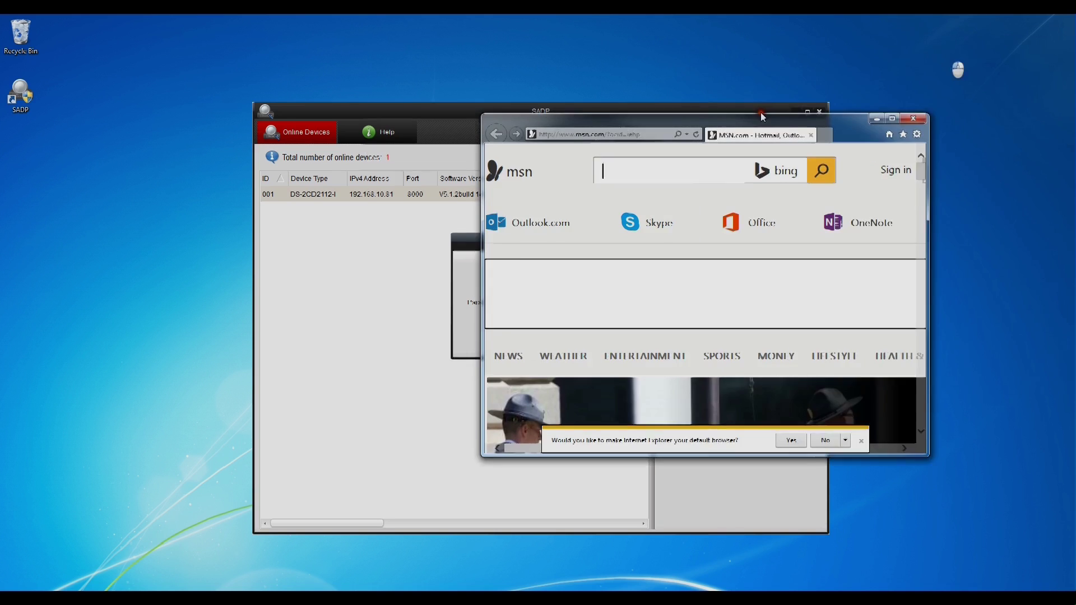
Load the camera's web page at 192.168.10.81 in Internet Explorer.
{"action": "left_click", "coordinate": [496, 135]}
{"action": "right_click", "coordinate": [496, 138]}
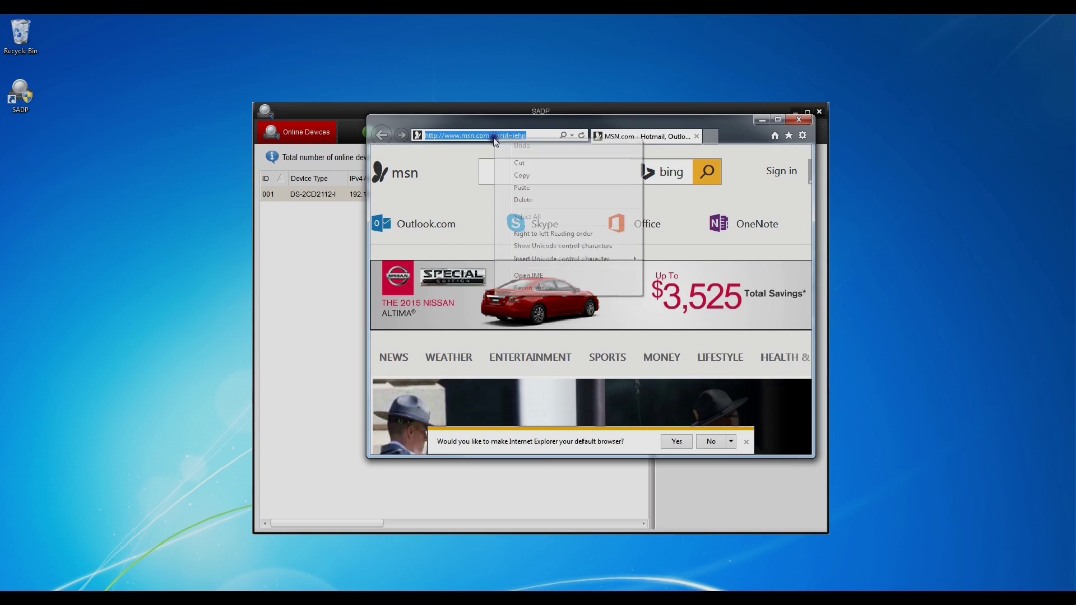
{"action": "left_click", "coordinate": [524, 188]}
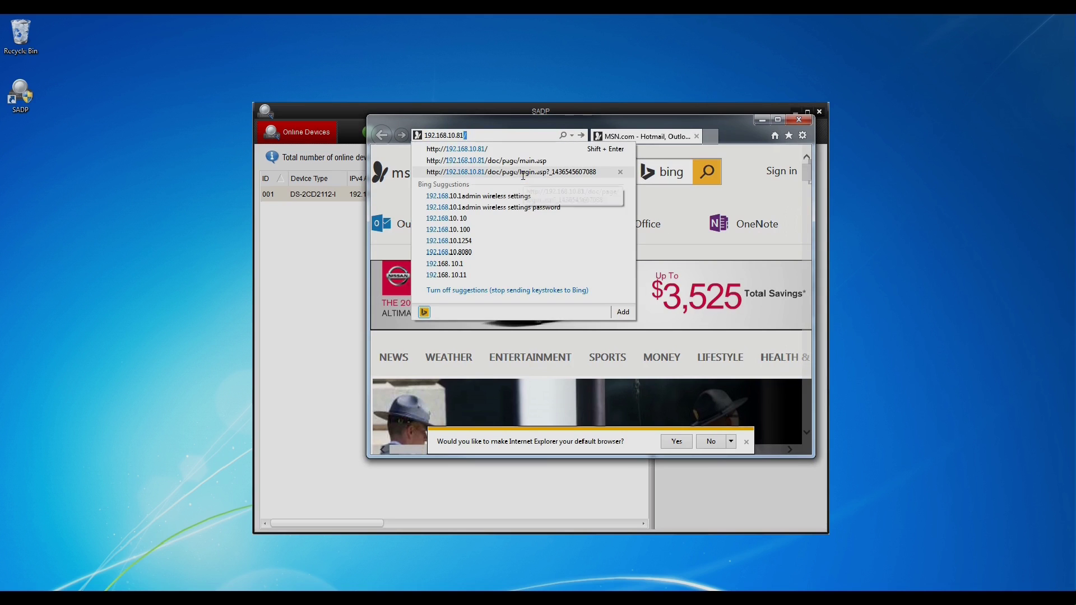
{"action": "key", "text": "Return"}
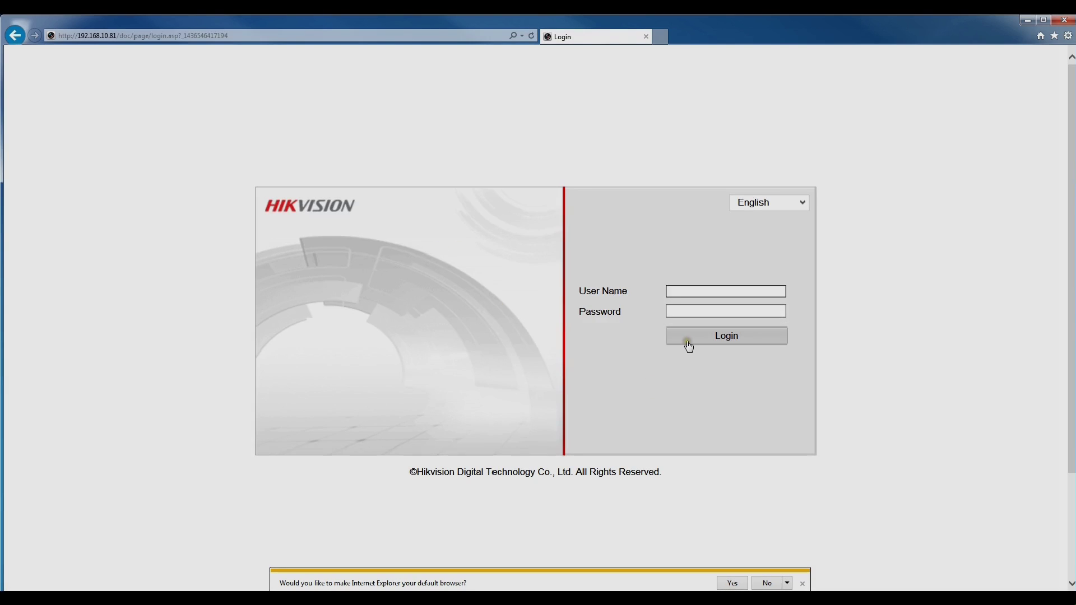
Log in with user name admin and the camera's password.
{"action": "type", "text": "admin"}
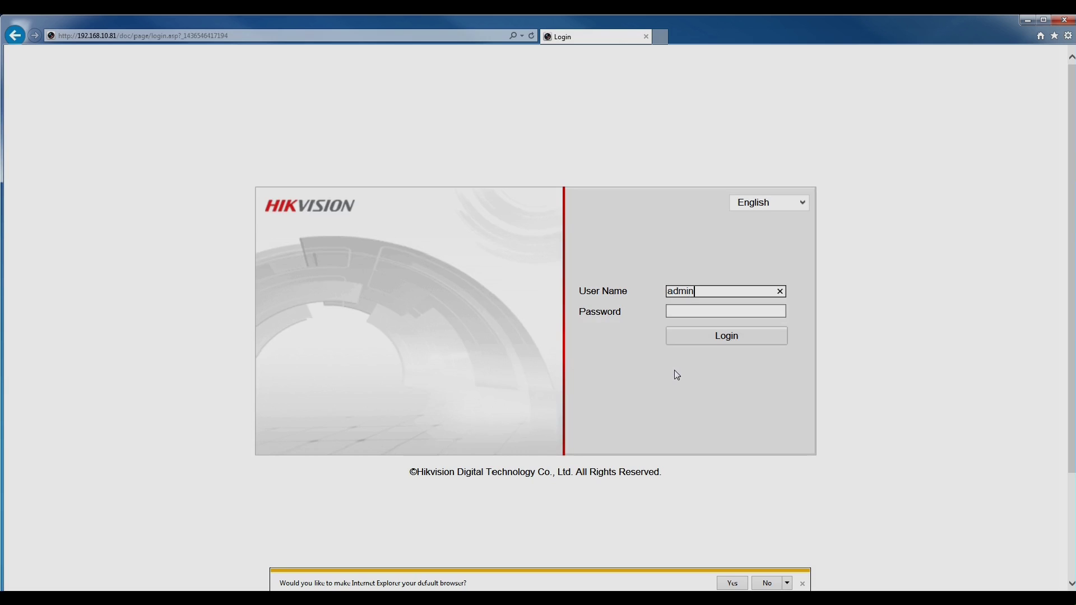
{"action": "key", "text": "Tab"}
{"action": "type", "text": "12345"}
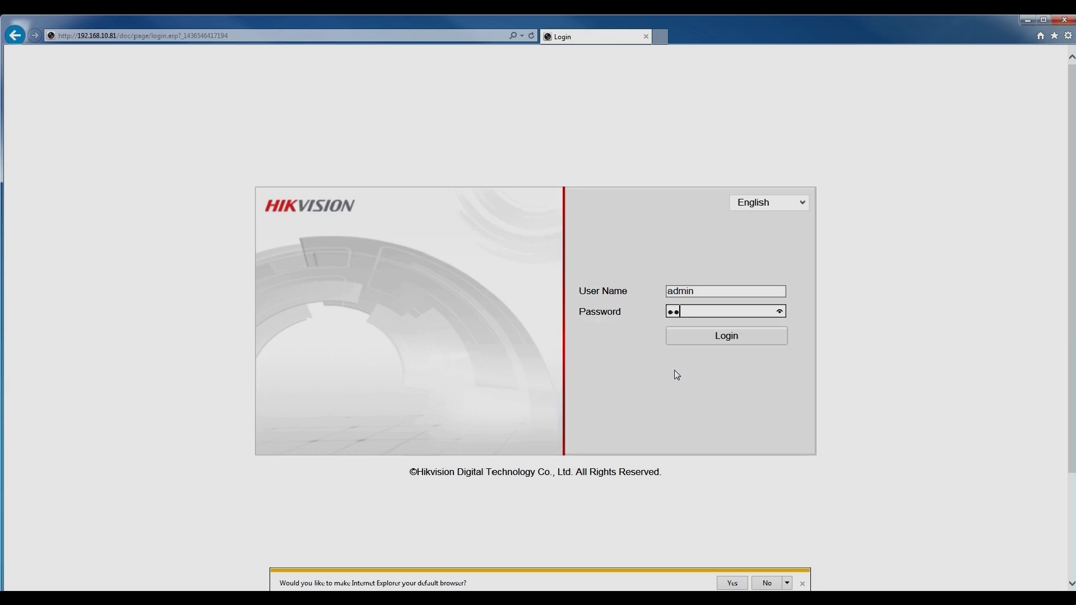
{"action": "left_click", "coordinate": [698, 336]}
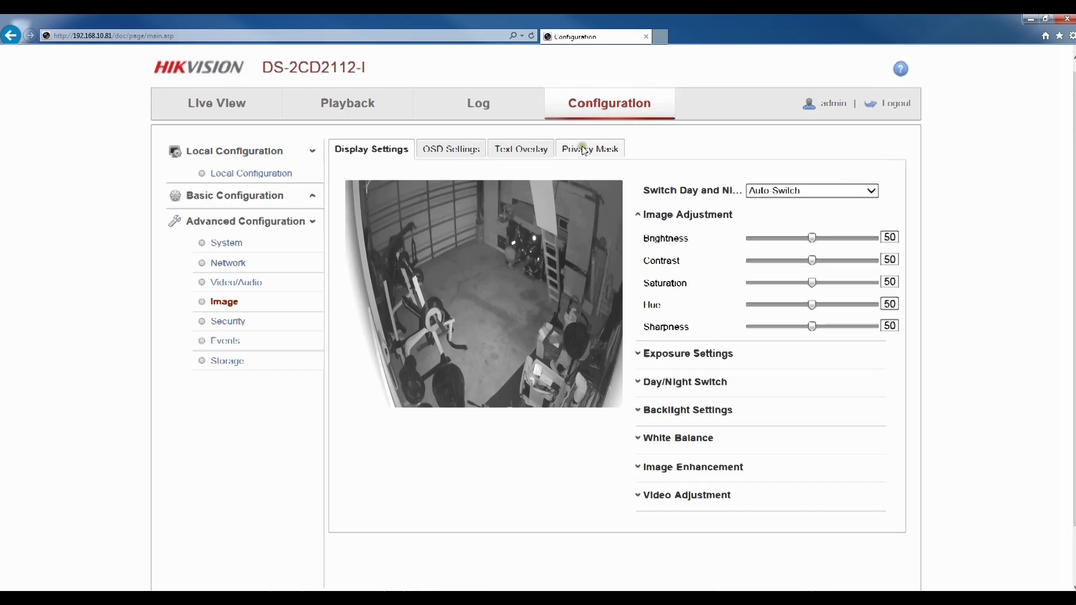
Draw a privacy mask area over the image's right side, save it, and check Live View.
{"action": "left_click", "coordinate": [586, 148]}
{"action": "left_click", "coordinate": [675, 216]}
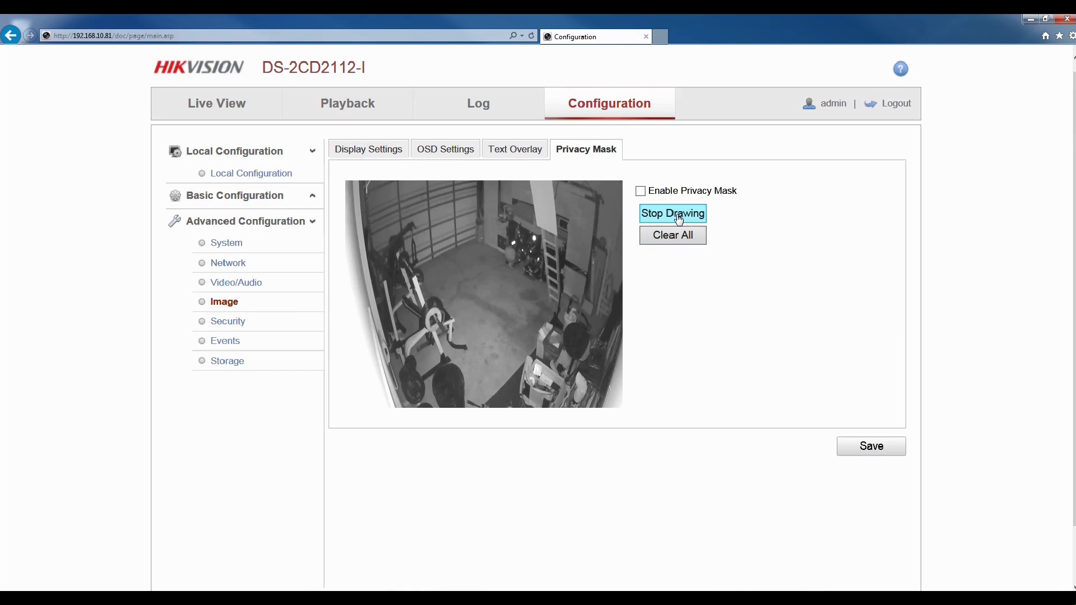
{"action": "left_click_drag", "start_coordinate": [576, 220], "coordinate": [621, 408]}
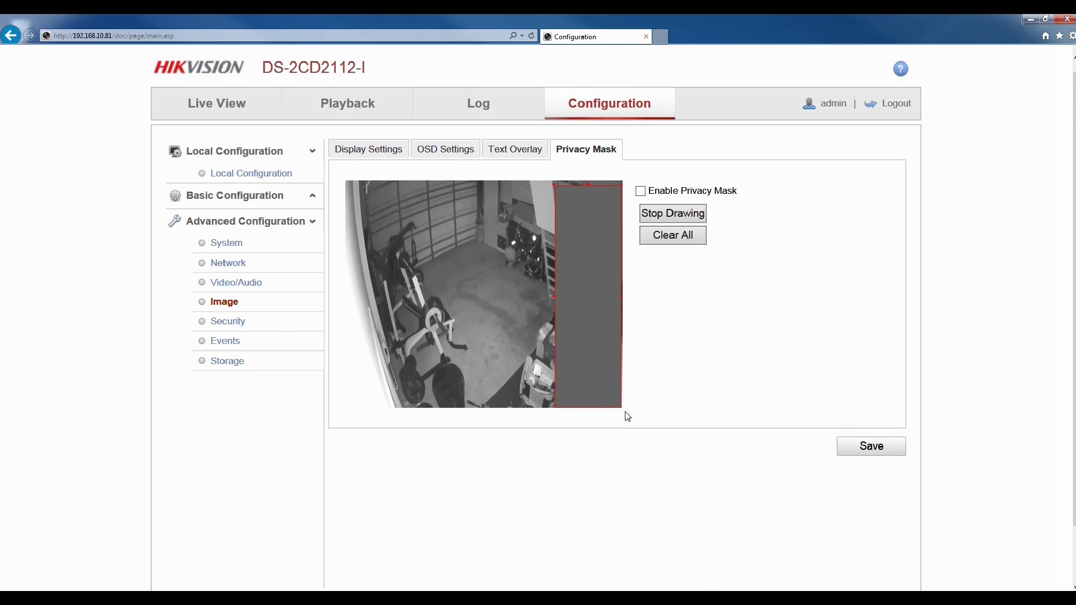
{"action": "left_click", "coordinate": [866, 446]}
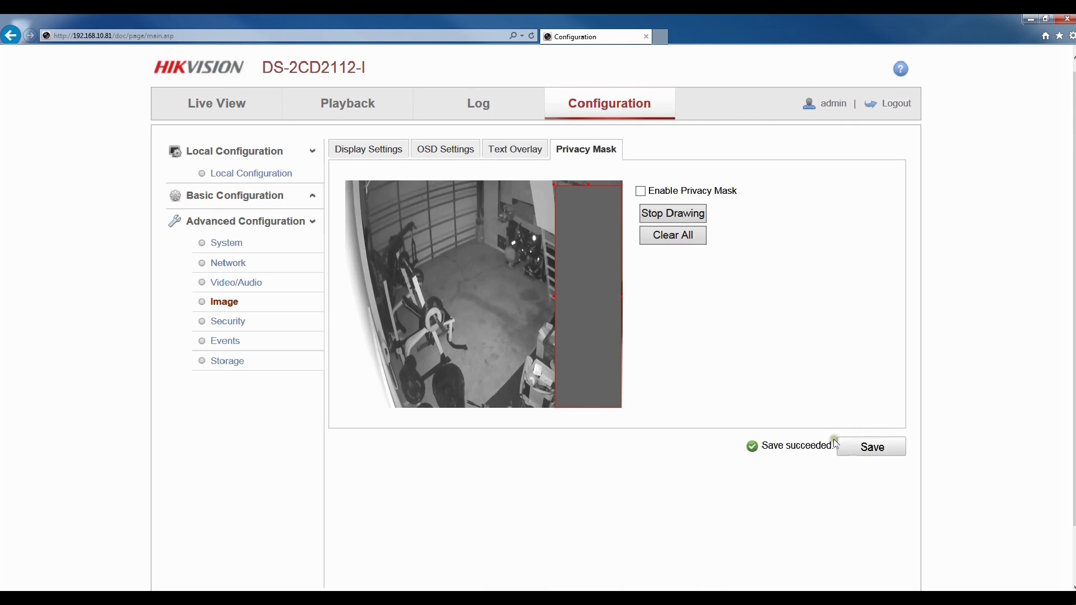
{"action": "left_click", "coordinate": [223, 105]}
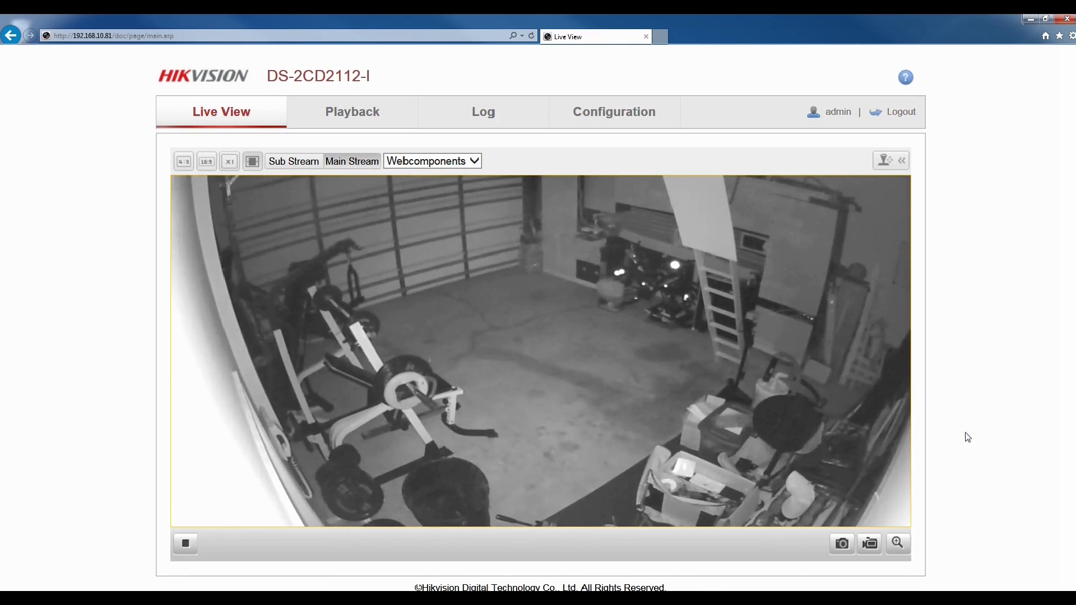
Enable the privacy mask, save, and view the masked Live View.
{"action": "left_click", "coordinate": [604, 114]}
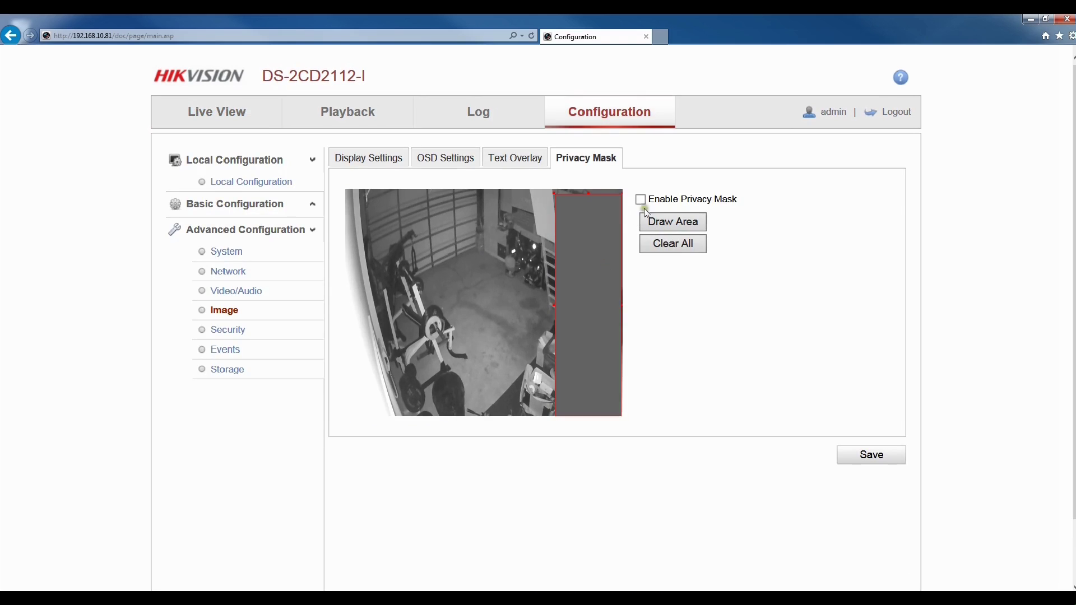
{"action": "left_click", "coordinate": [640, 199]}
{"action": "left_click", "coordinate": [852, 447]}
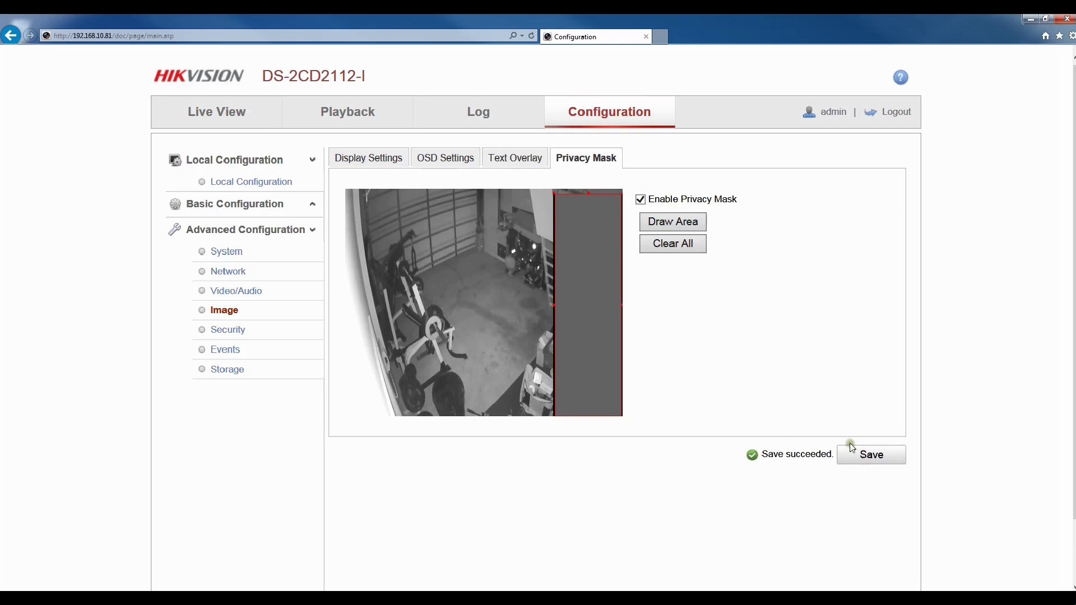
{"action": "left_click", "coordinate": [219, 111]}
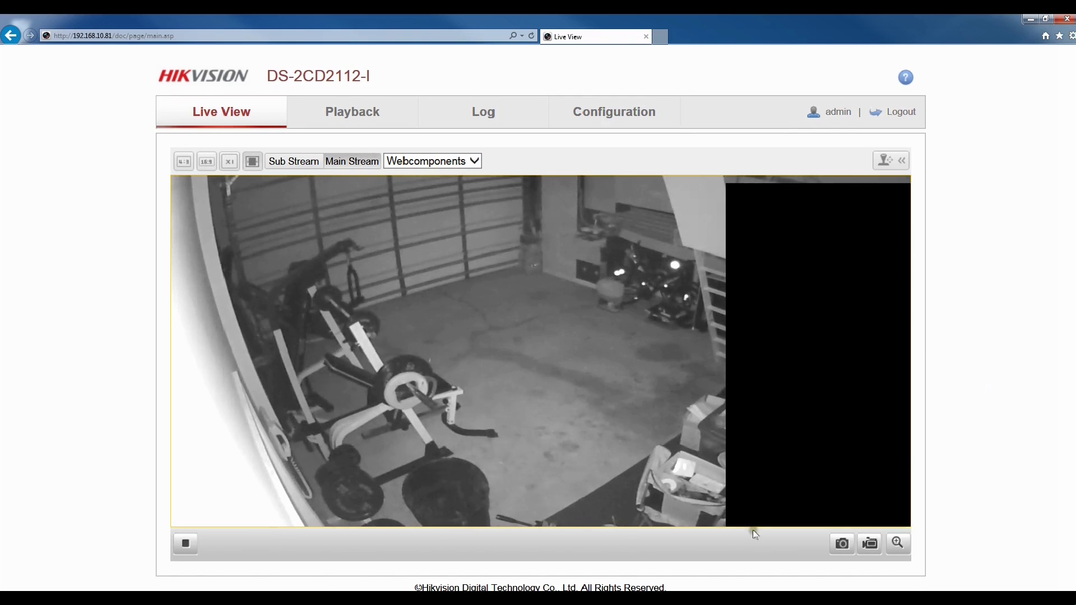
Disable the privacy mask, clear all mask areas, and save the removal.
{"action": "left_click", "coordinate": [609, 113]}
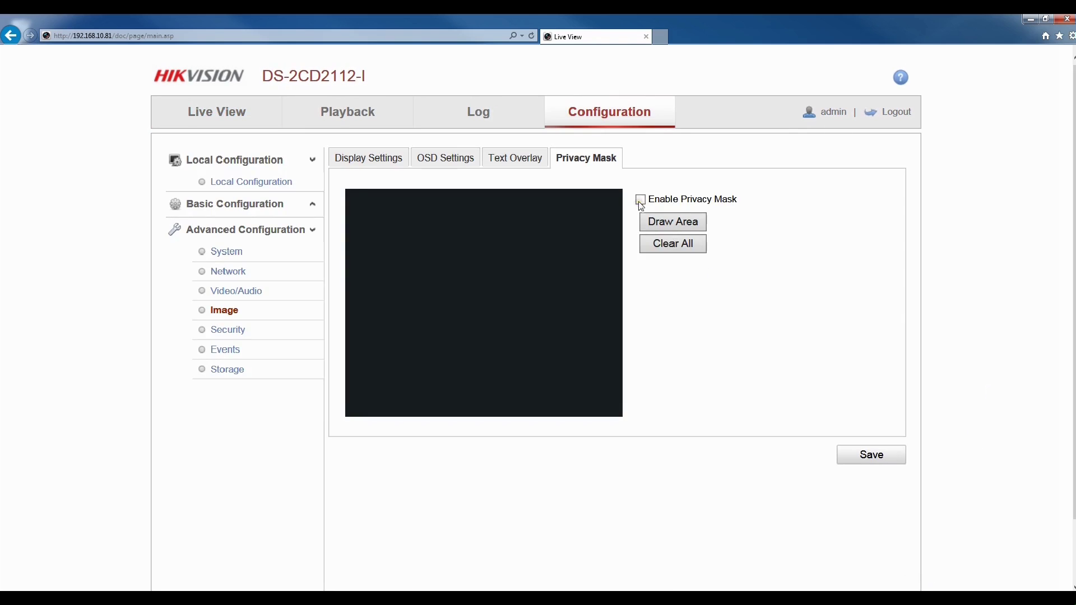
{"action": "left_click", "coordinate": [640, 200]}
{"action": "left_click", "coordinate": [673, 244]}
{"action": "left_click", "coordinate": [514, 351]}
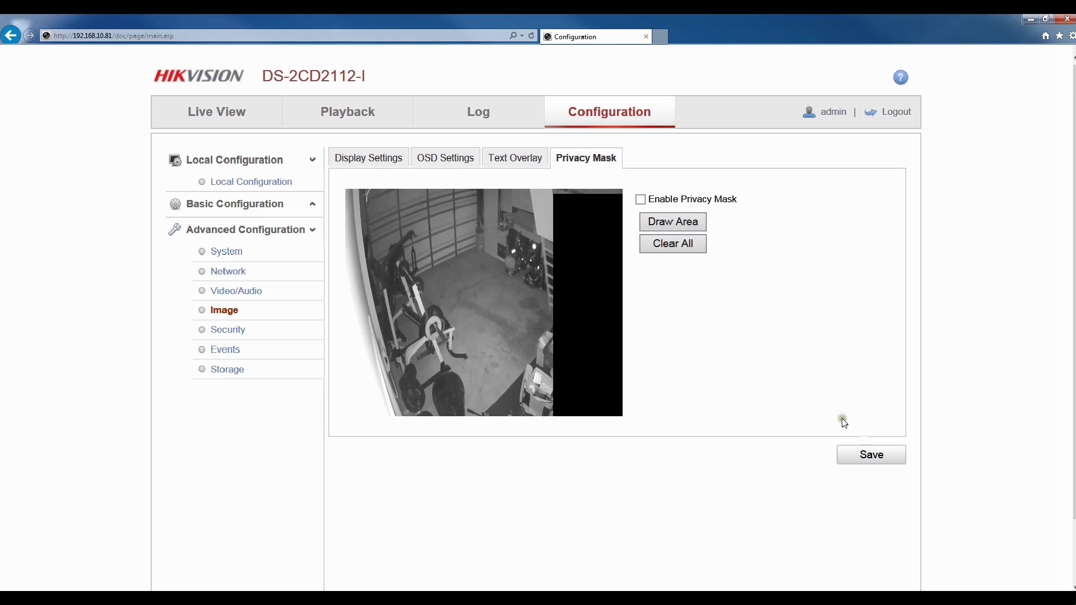
{"action": "left_click", "coordinate": [876, 456]}
{"action": "left_click", "coordinate": [233, 291]}
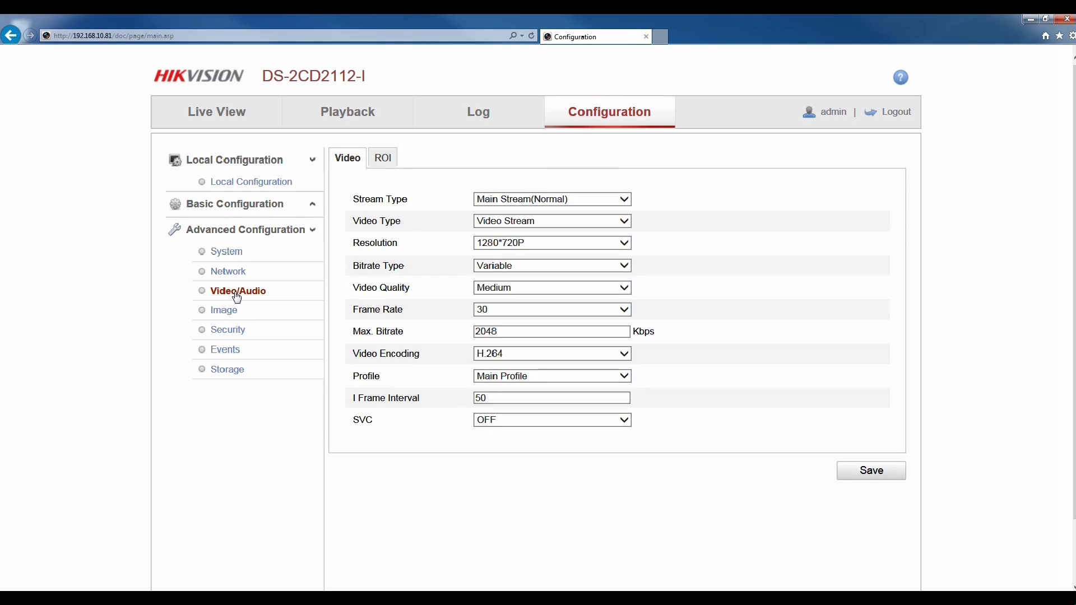
Adjust the garage image's brightness slider in Image Display Settings.
{"action": "left_click", "coordinate": [225, 273]}
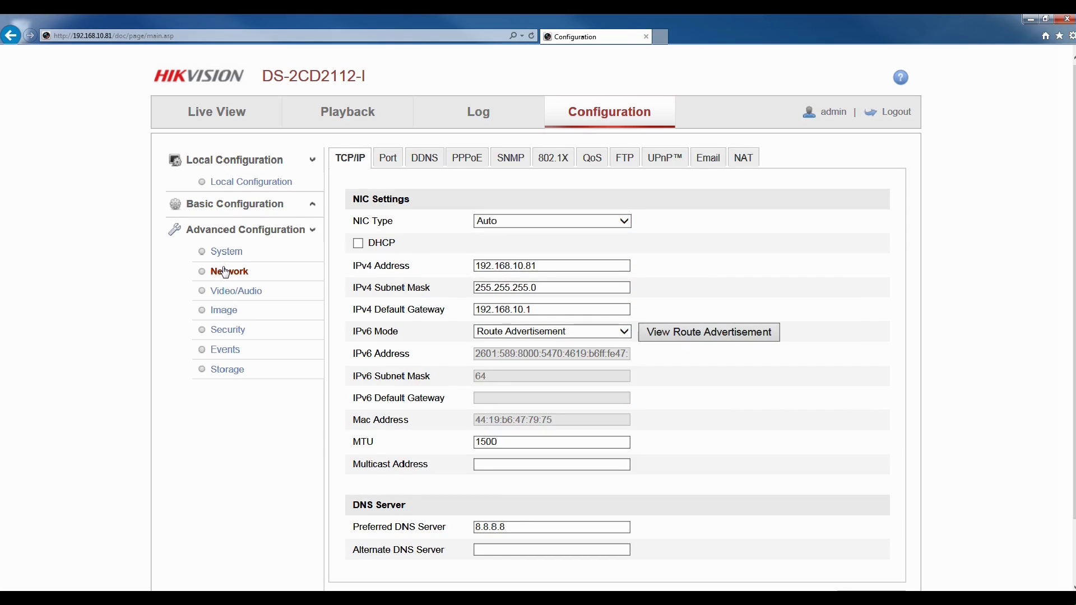
{"action": "left_click", "coordinate": [223, 311]}
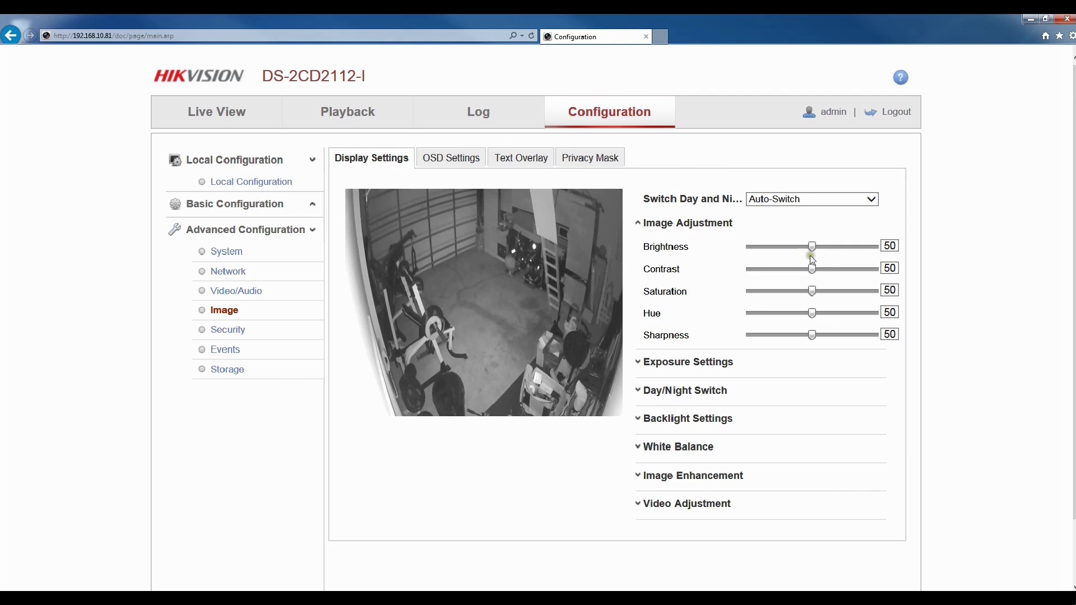
{"action": "left_click_drag", "start_coordinate": [814, 247], "coordinate": [789, 271]}
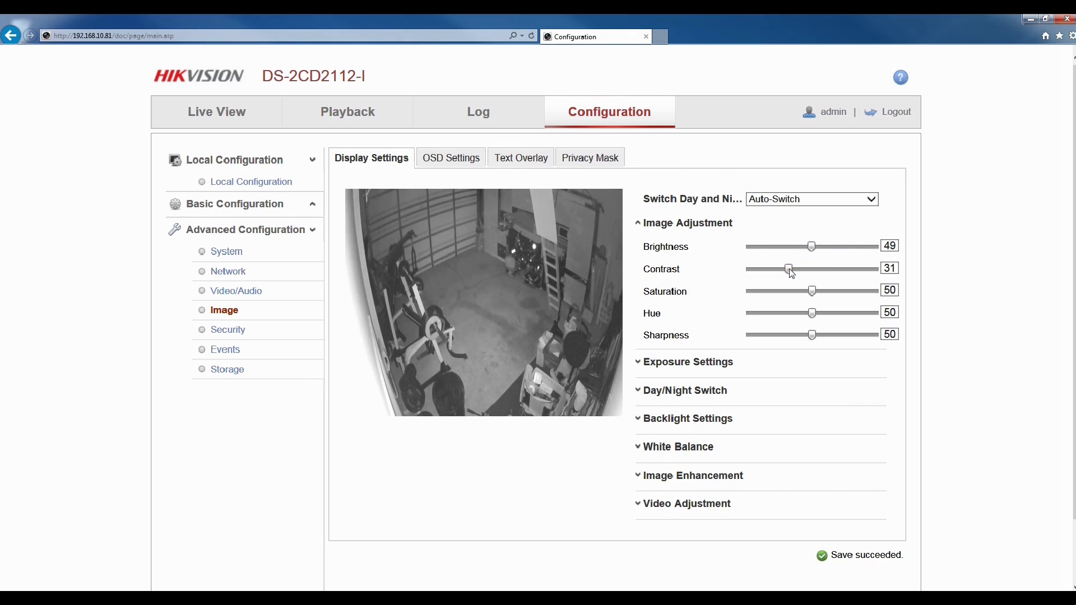
Review the White Balance dropdown options, then collapse the White Balance section.
{"action": "left_click", "coordinate": [828, 362]}
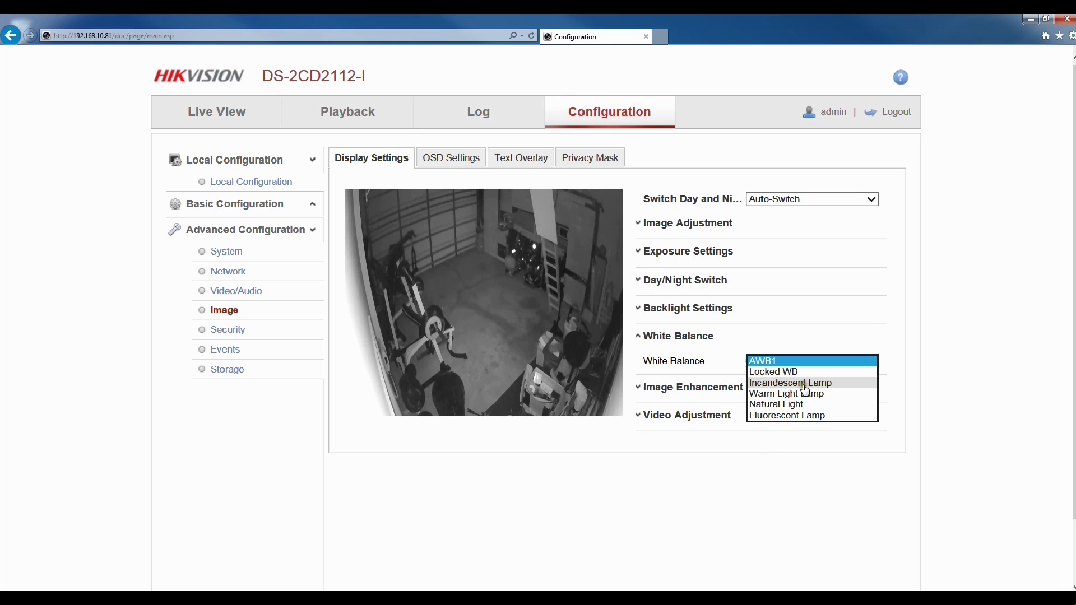
{"action": "left_click", "coordinate": [808, 384]}
{"action": "left_click", "coordinate": [817, 340]}
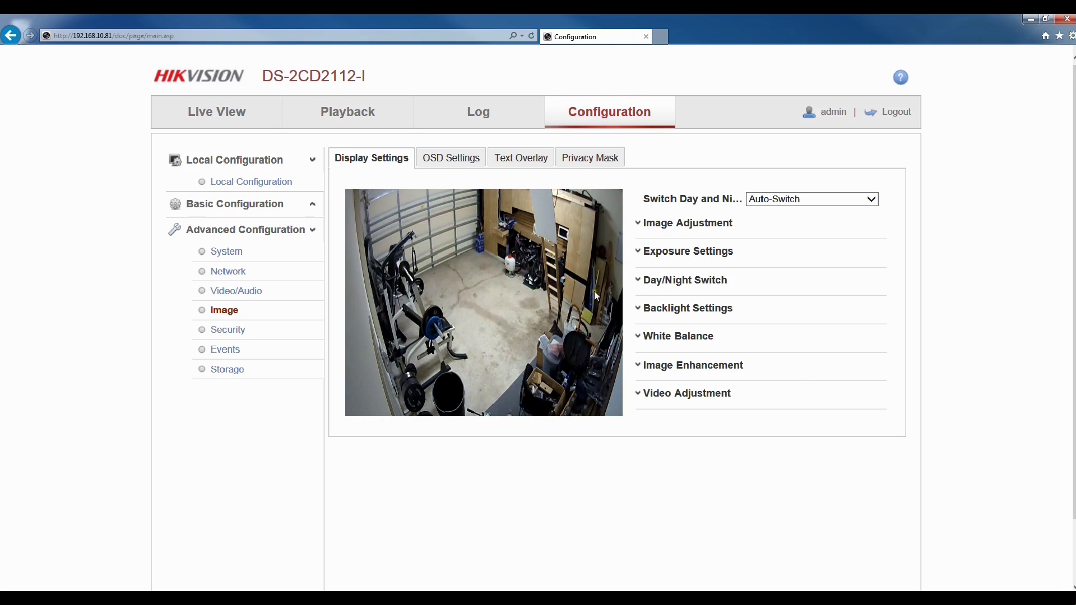
{"action": "left_click", "coordinate": [217, 114]}
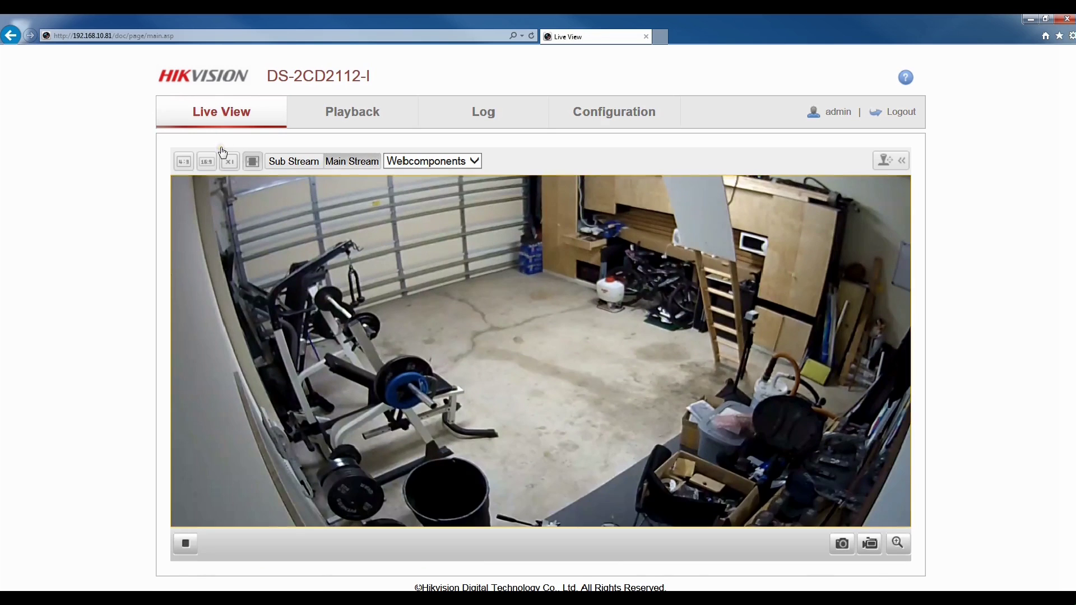
View the garage feed at x1 original size, scroll around it, then restore the fitted size.
{"action": "left_click", "coordinate": [231, 161]}
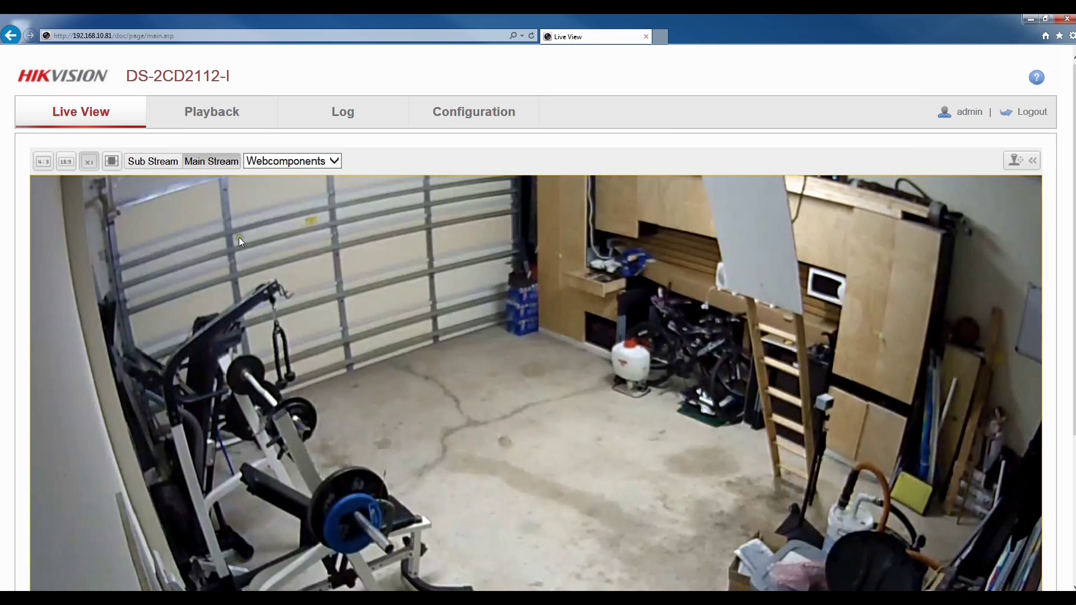
{"action": "scroll", "coordinate": [238, 449], "scroll_direction": "down", "scroll_amount": 3}
{"action": "scroll", "coordinate": [237, 449], "scroll_direction": "up", "scroll_amount": 1}
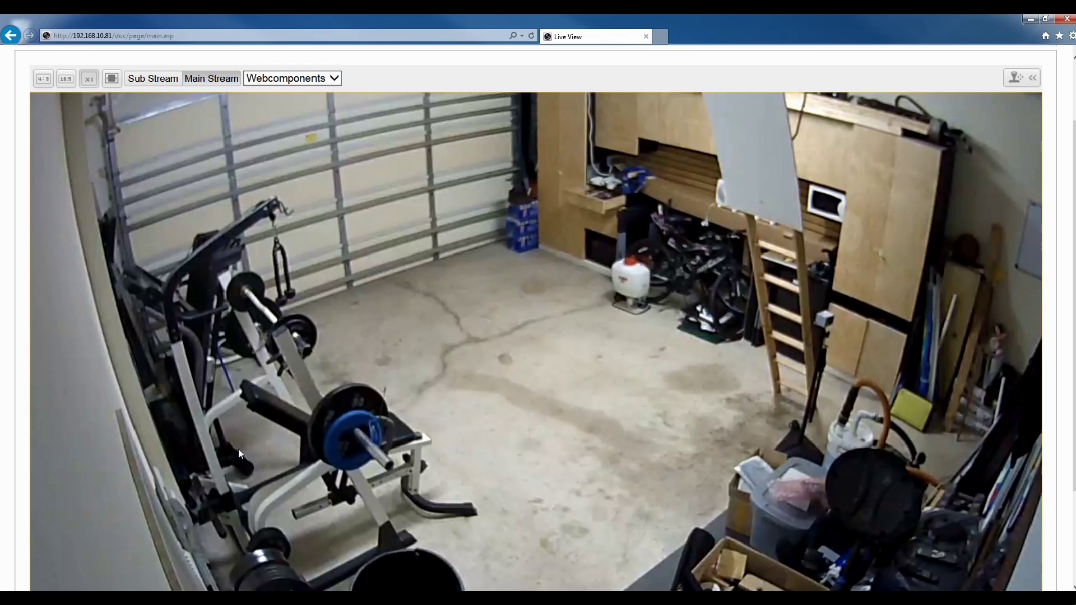
{"action": "scroll", "coordinate": [237, 449], "scroll_direction": "up", "scroll_amount": 2}
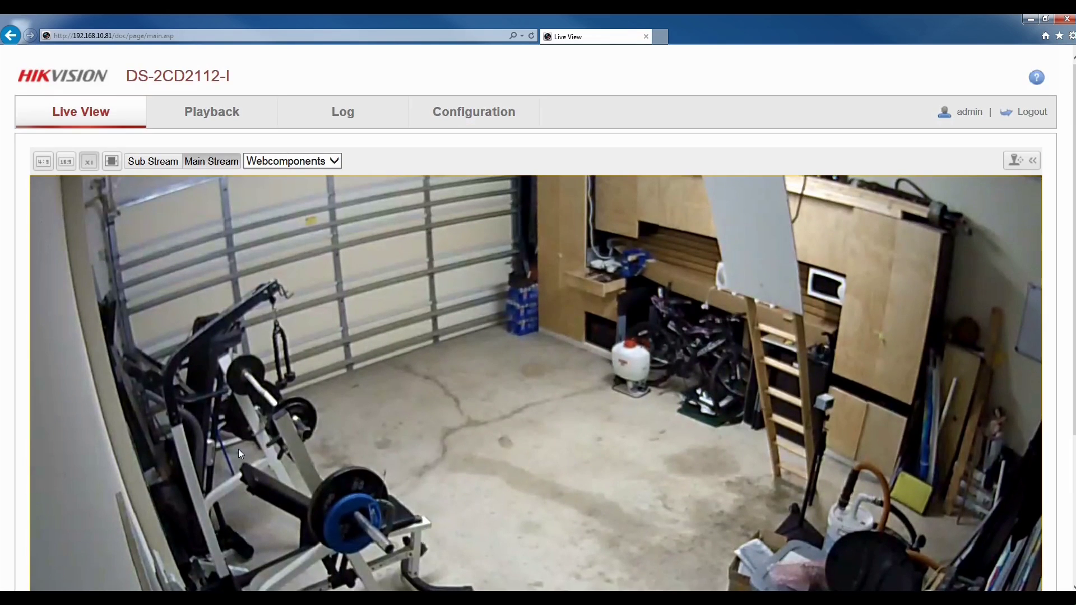
{"action": "scroll", "coordinate": [238, 449], "scroll_direction": "down", "scroll_amount": 2}
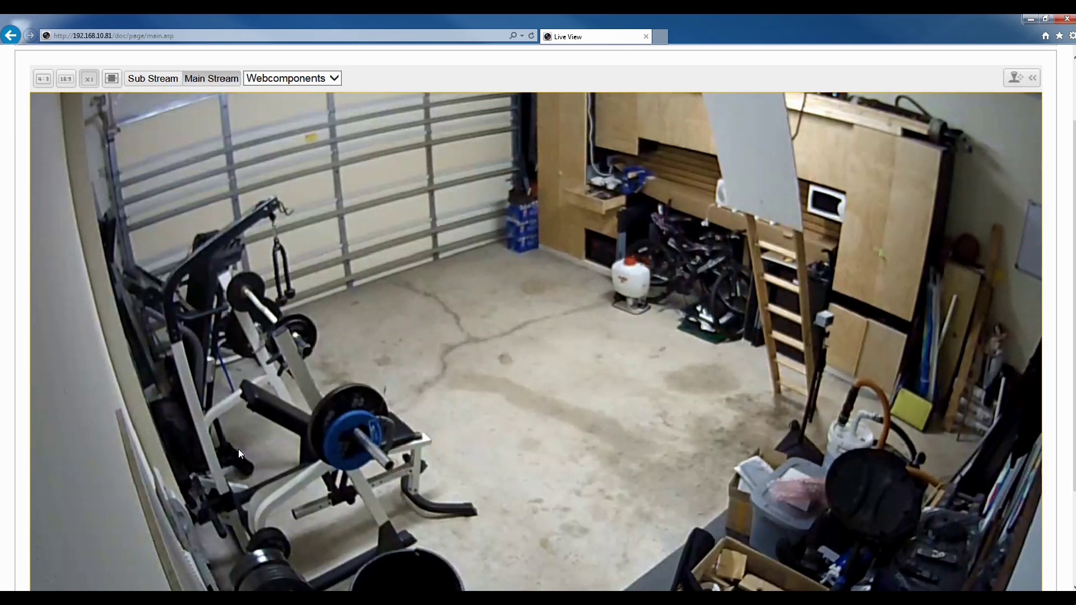
{"action": "scroll", "coordinate": [238, 449], "scroll_direction": "up", "scroll_amount": 2}
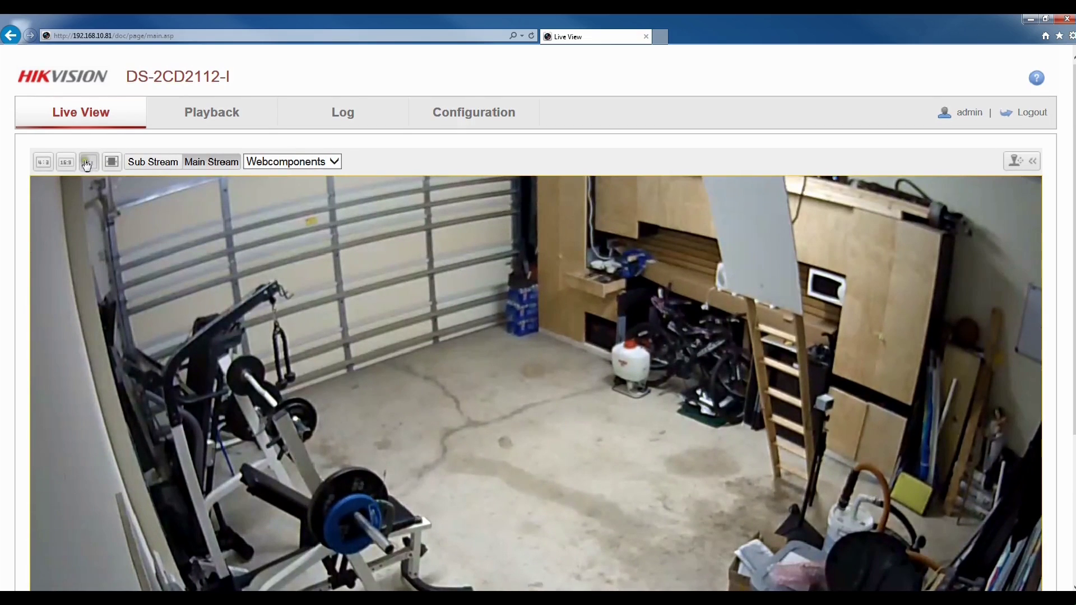
{"action": "left_click", "coordinate": [83, 166]}
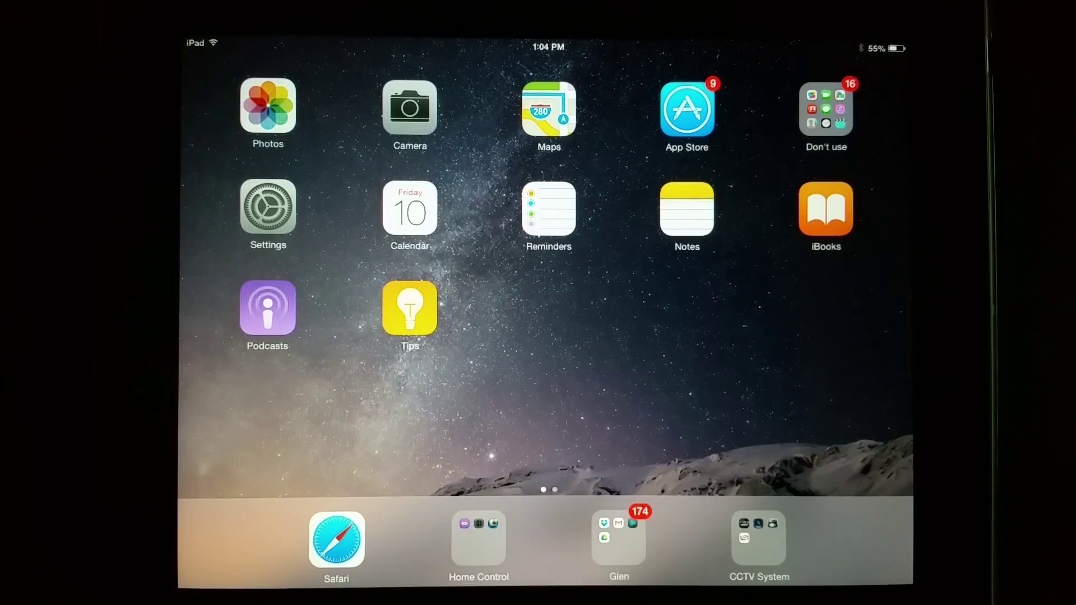
Search the App Store for 'hikvision' and install iVMS-4500 HD.
{"action": "left_click", "coordinate": [687, 108]}
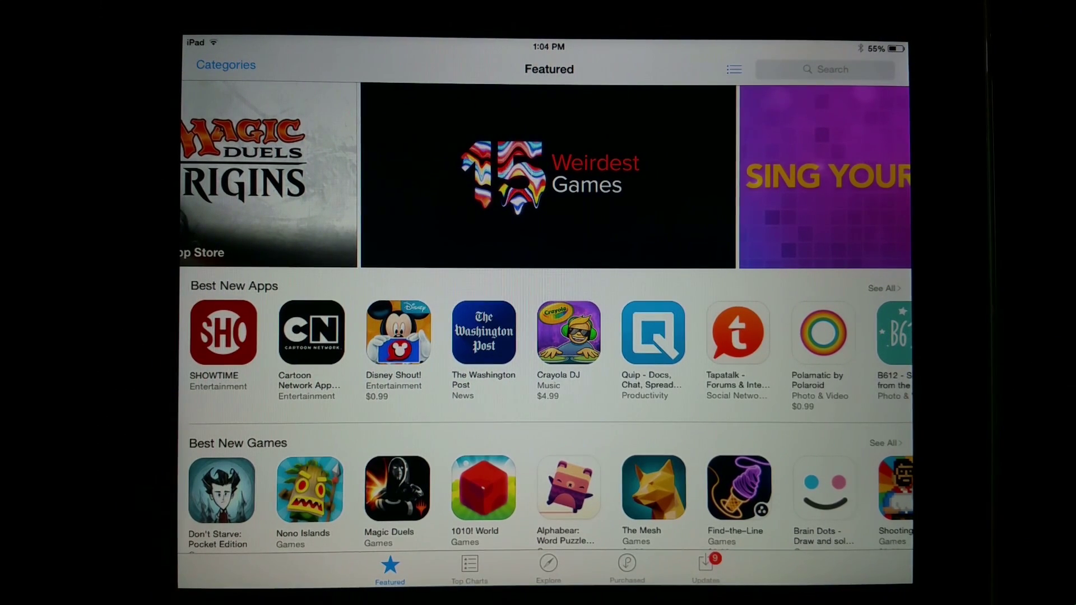
{"action": "left_click", "coordinate": [825, 69]}
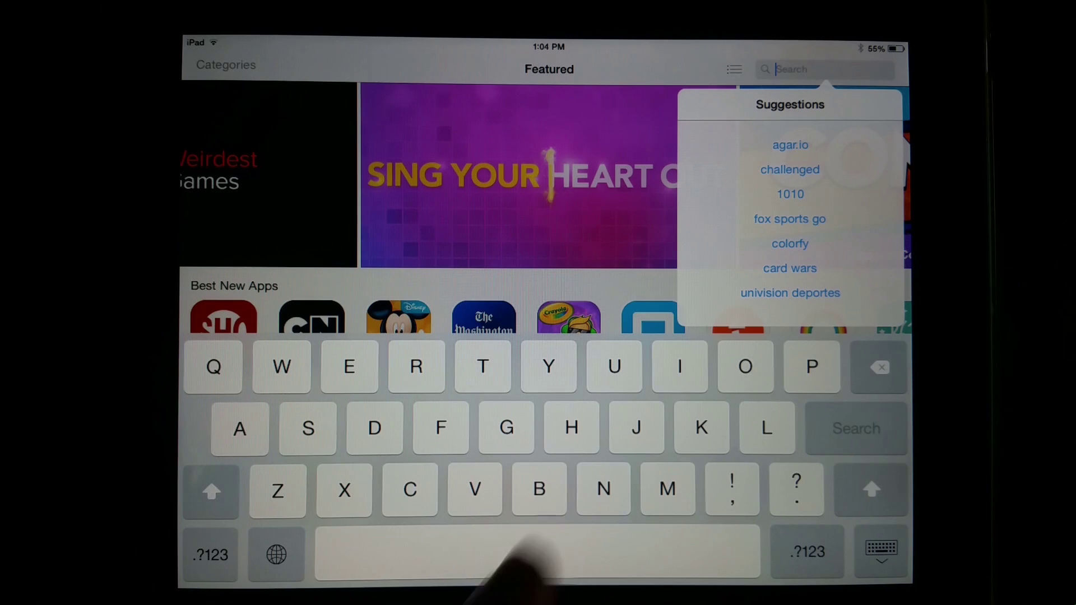
{"action": "type", "text": "h"}
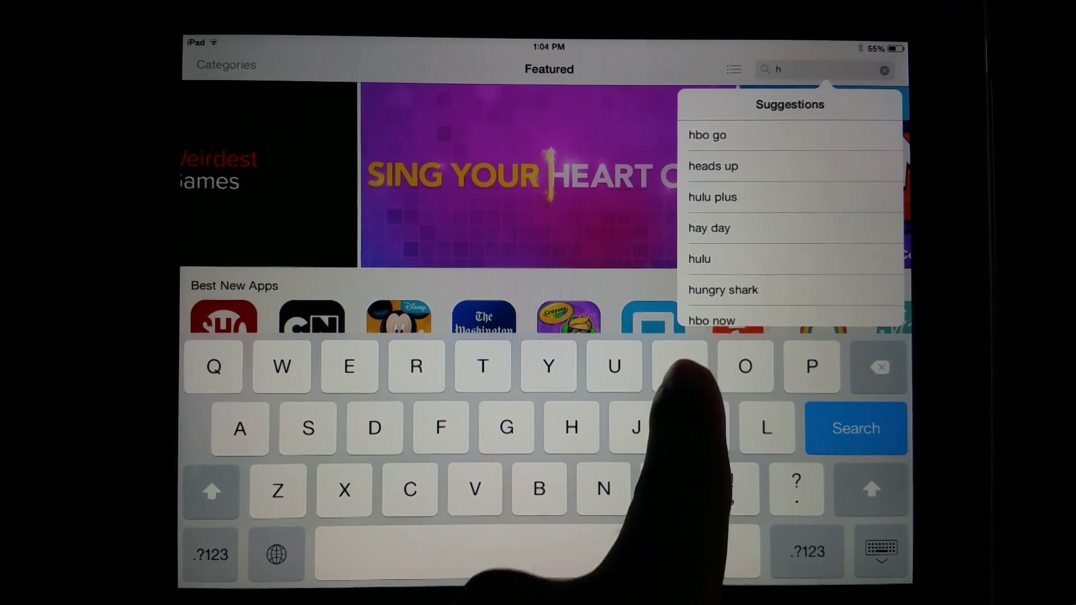
{"action": "type", "text": "ik"}
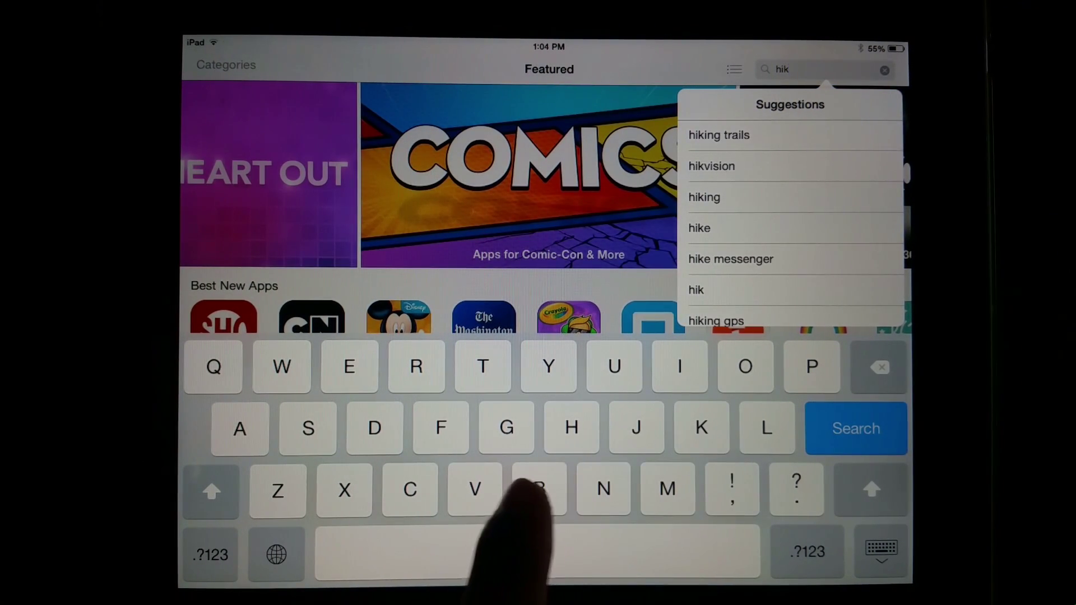
{"action": "type", "text": "vi"}
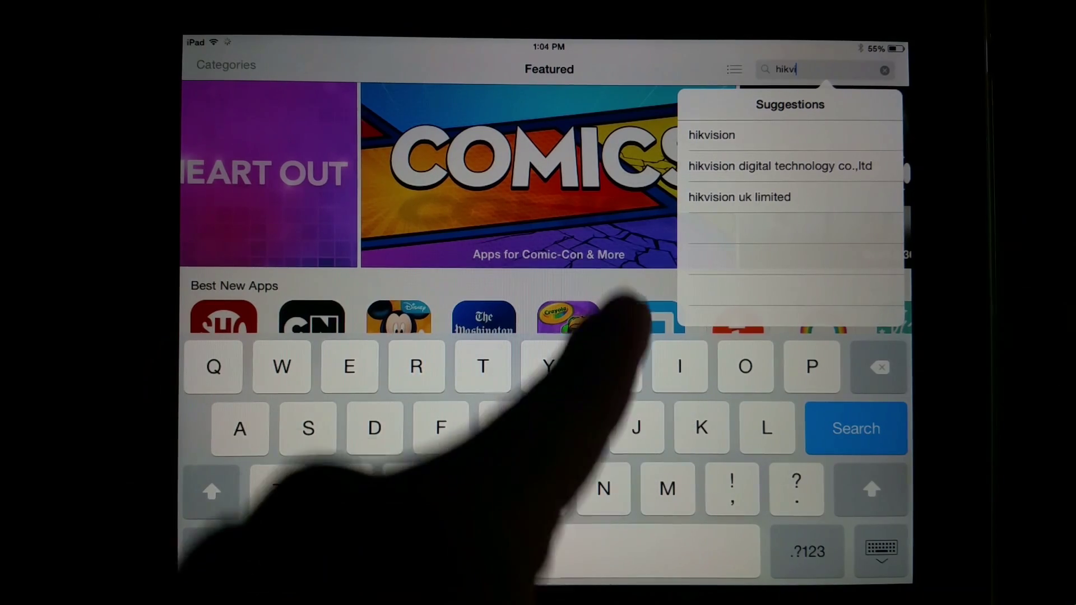
{"action": "left_click", "coordinate": [711, 135]}
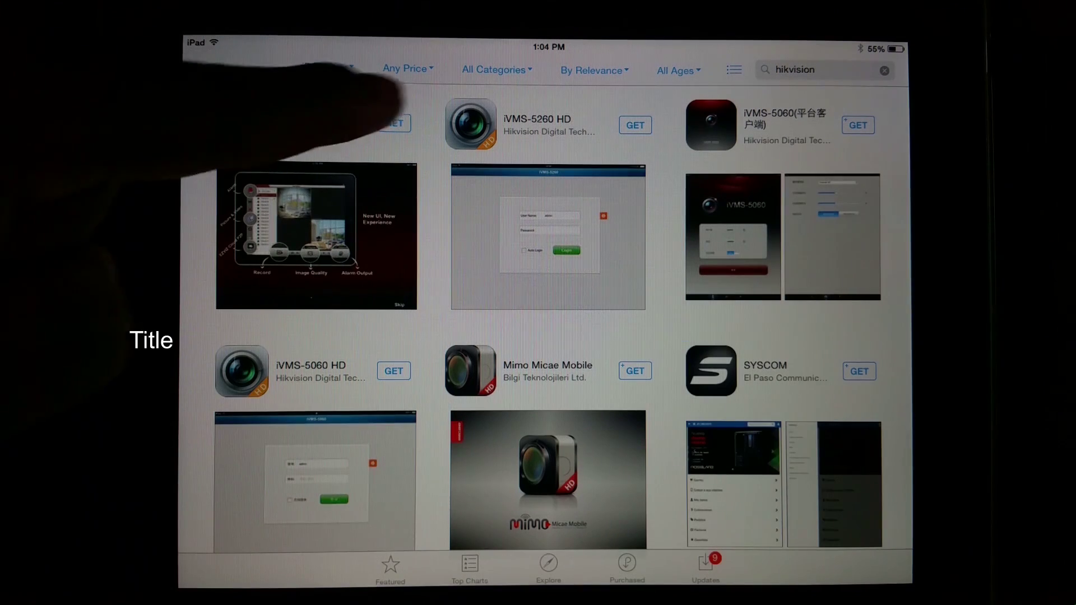
{"action": "left_click", "coordinate": [396, 124]}
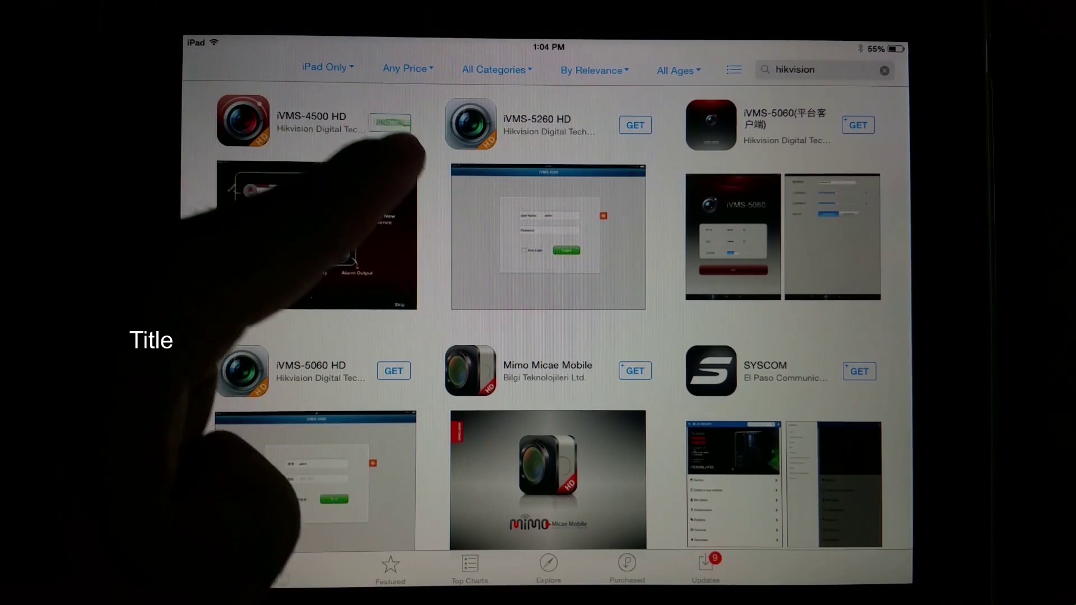
{"action": "left_click", "coordinate": [390, 123]}
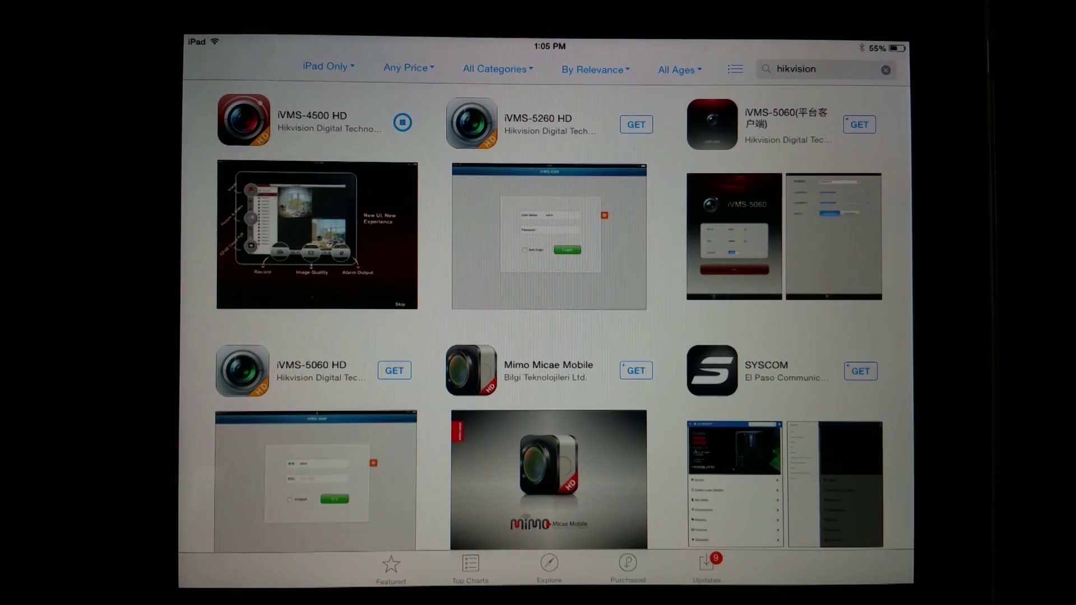
Launch iVMS-4500 HD, dismiss the startup prompts, and open the Devices list.
{"action": "left_click", "coordinate": [391, 122]}
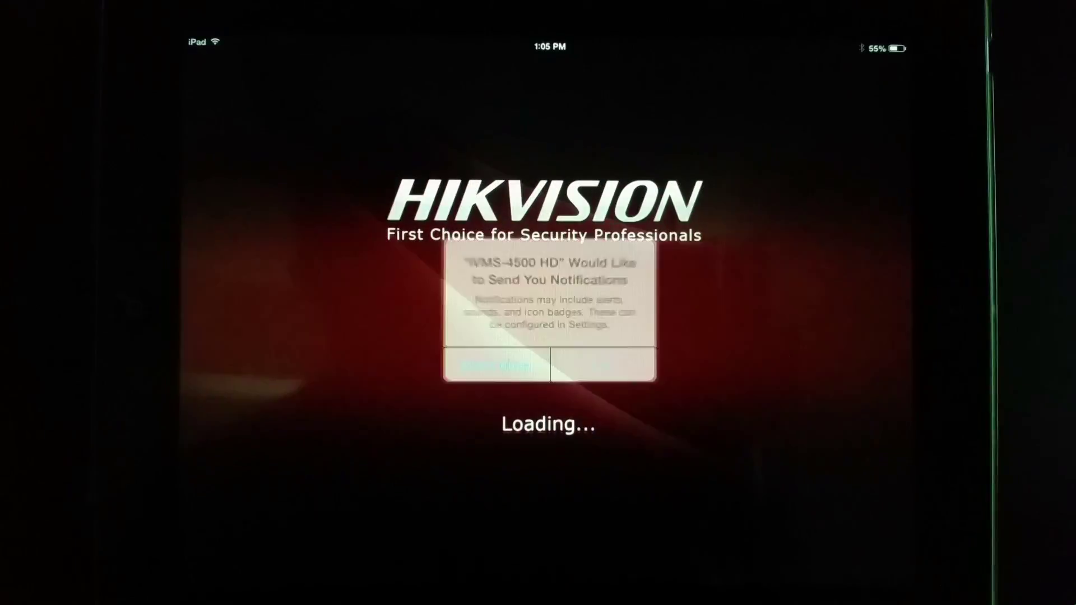
{"action": "left_click", "coordinate": [599, 360]}
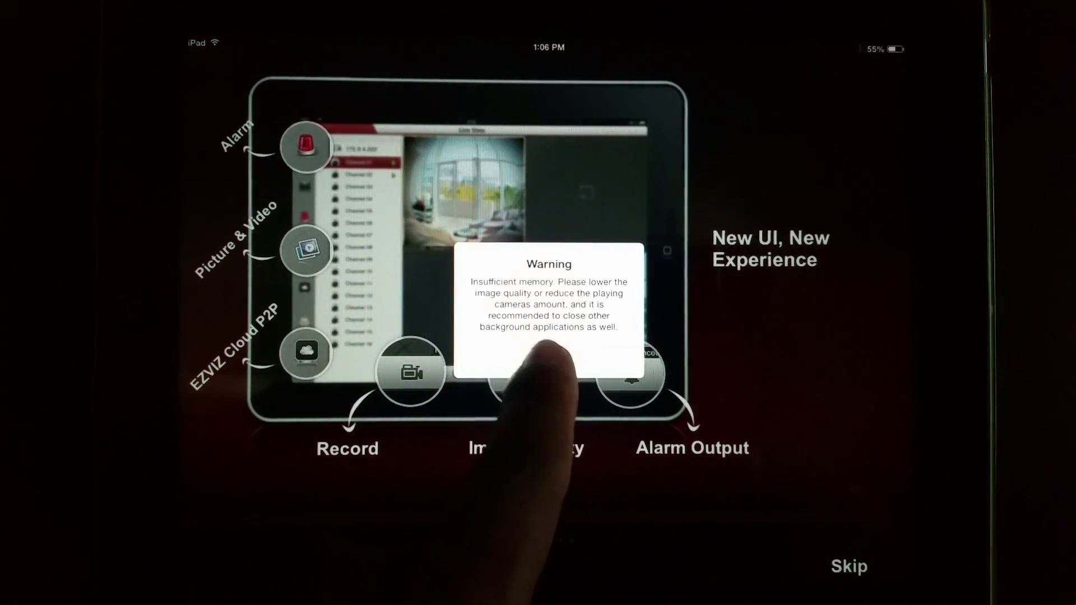
{"action": "left_click", "coordinate": [548, 363]}
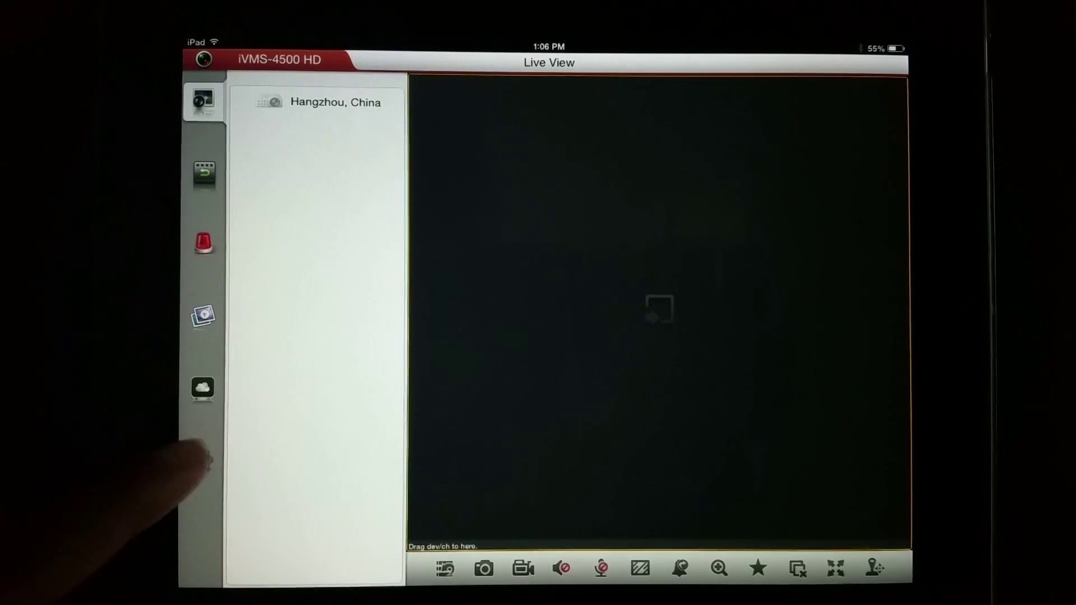
{"action": "left_click", "coordinate": [201, 459]}
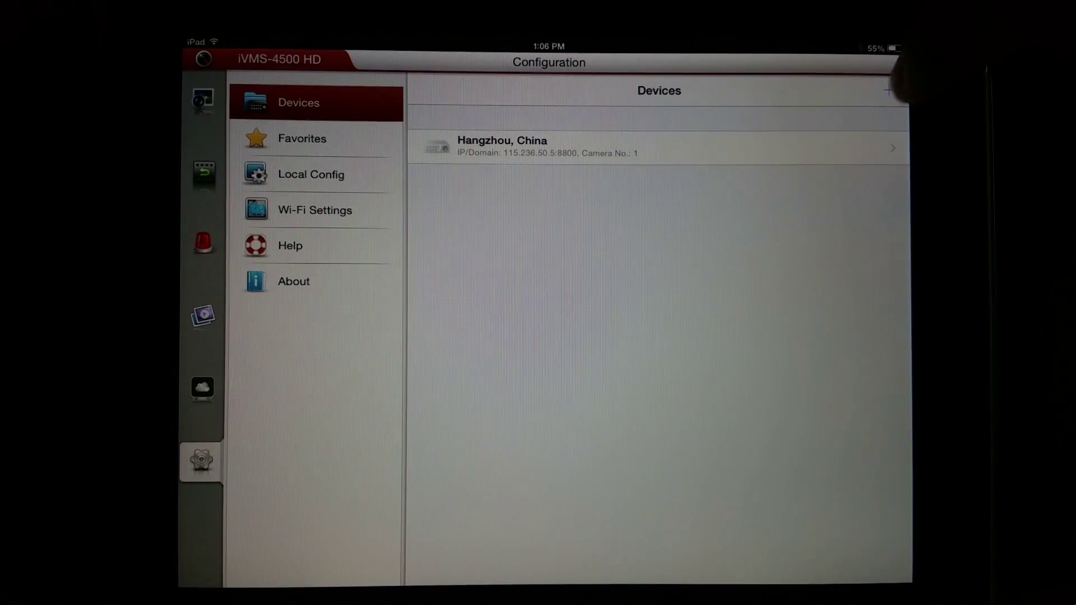
Add device 'garage cam' with IP/Domain registration at 192.168.10.81 and save it.
{"action": "left_click", "coordinate": [890, 90]}
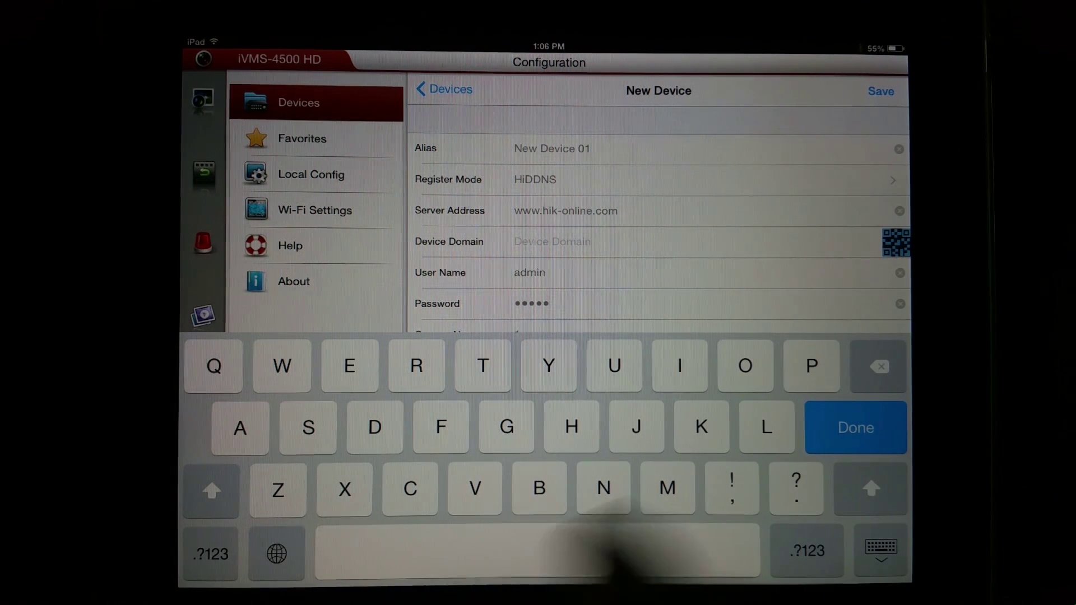
{"action": "key", "text": "BackSpace"}
{"action": "key", "text": "BackSpace"}
{"action": "key", "text": "BackSpace"}
{"action": "key", "text": "BackSpace"}
{"action": "key", "text": "BackSpace"}
{"action": "key", "text": "BackSpace"}
{"action": "key", "text": "BackSpace"}
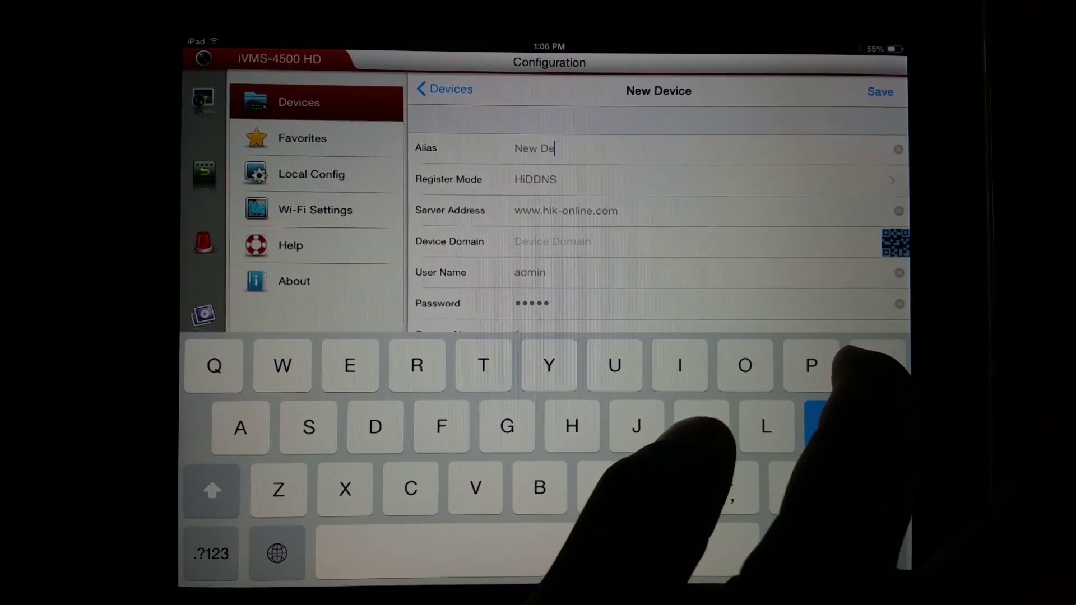
{"action": "type", "text": "g"}
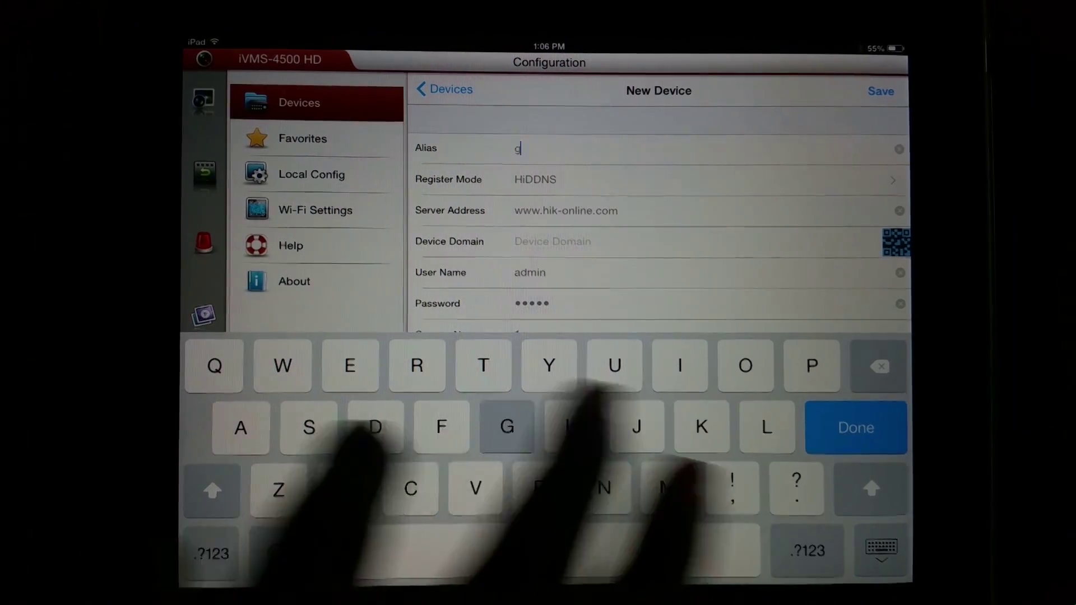
{"action": "type", "text": "arage"}
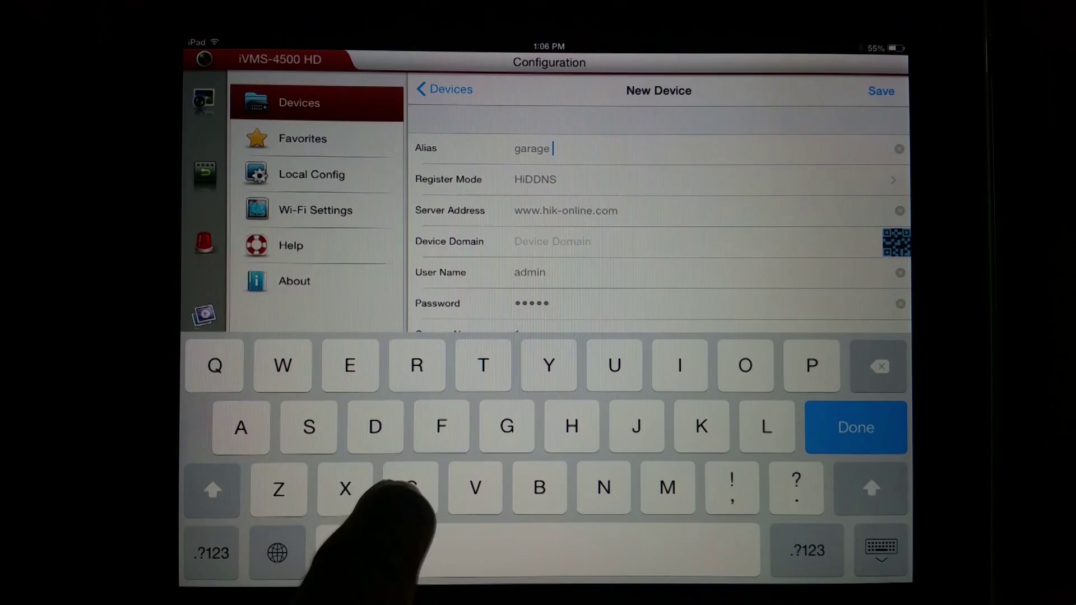
{"action": "type", "text": " cam"}
{"action": "left_click_drag", "start_coordinate": [866, 240], "coordinate": [866, 216]}
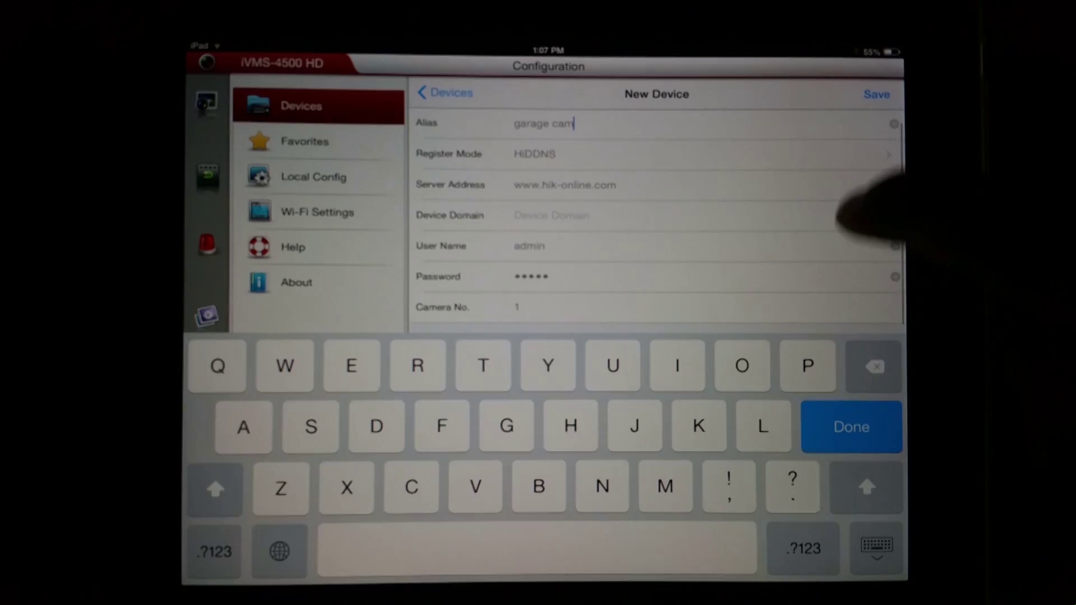
{"action": "left_click", "coordinate": [857, 154]}
{"action": "left_click", "coordinate": [885, 180]}
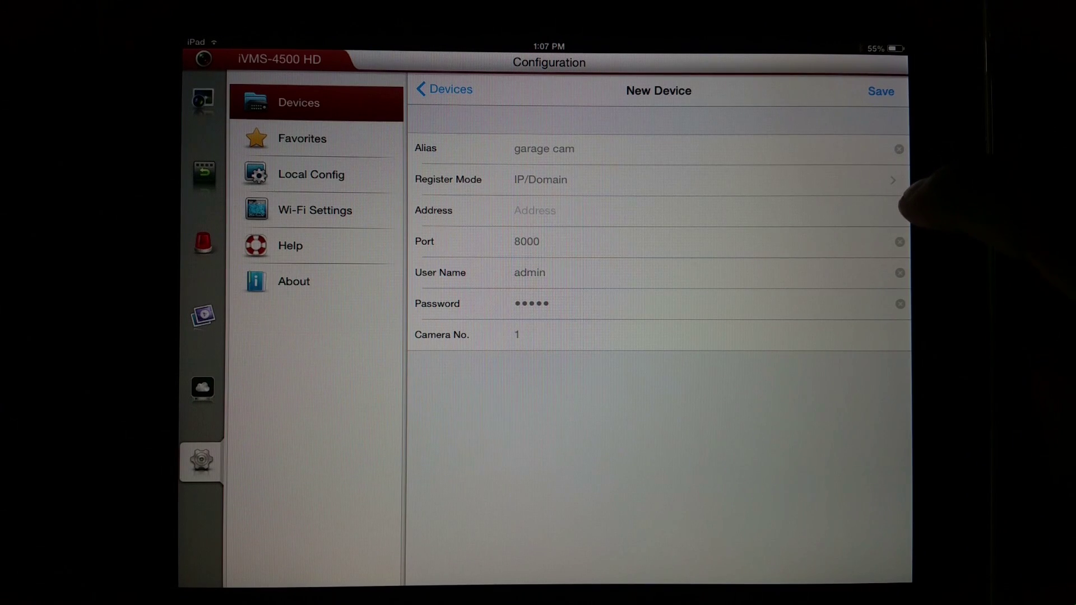
{"action": "left_click", "coordinate": [701, 210]}
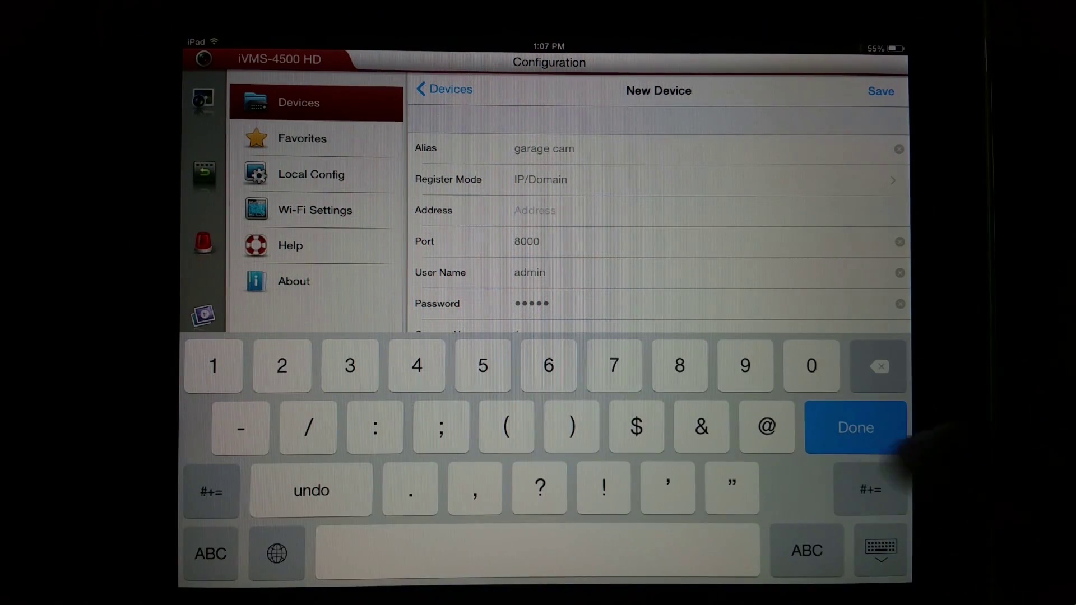
{"action": "type", "text": "19"}
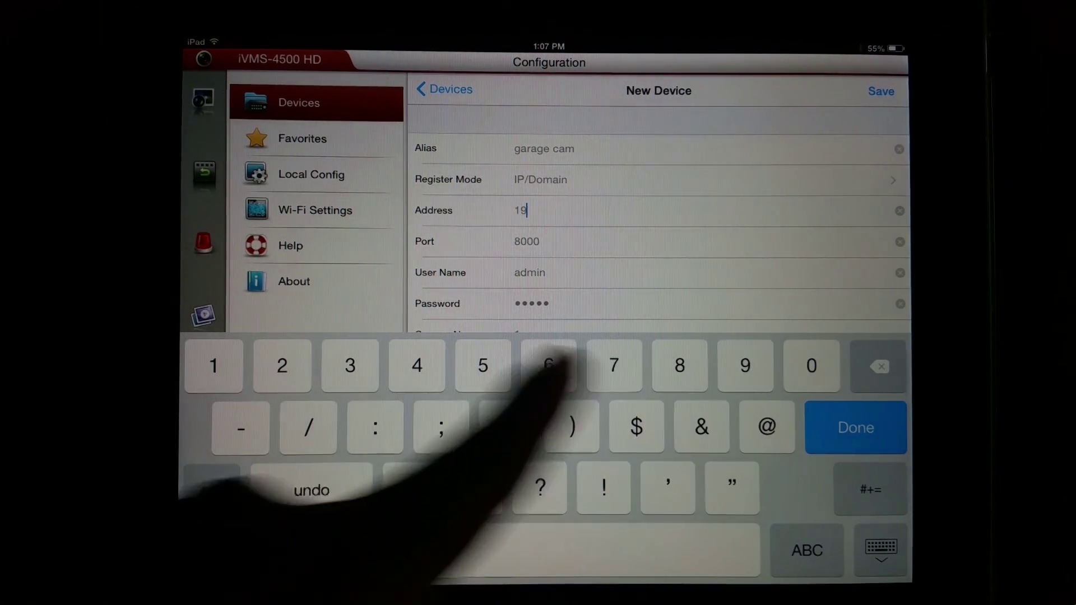
{"action": "type", "text": "2.1"}
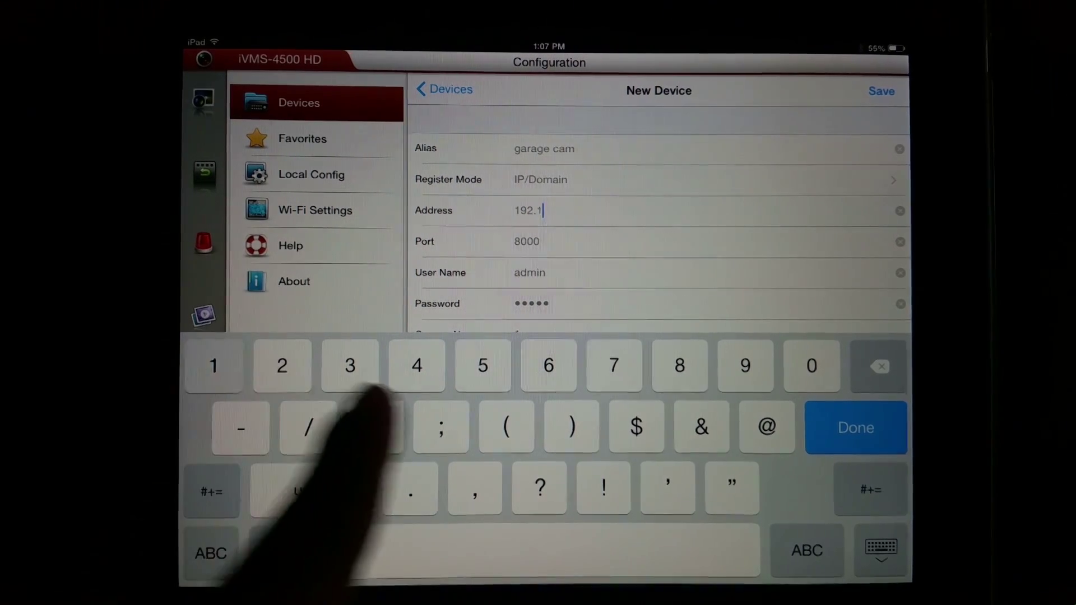
{"action": "type", "text": "68"}
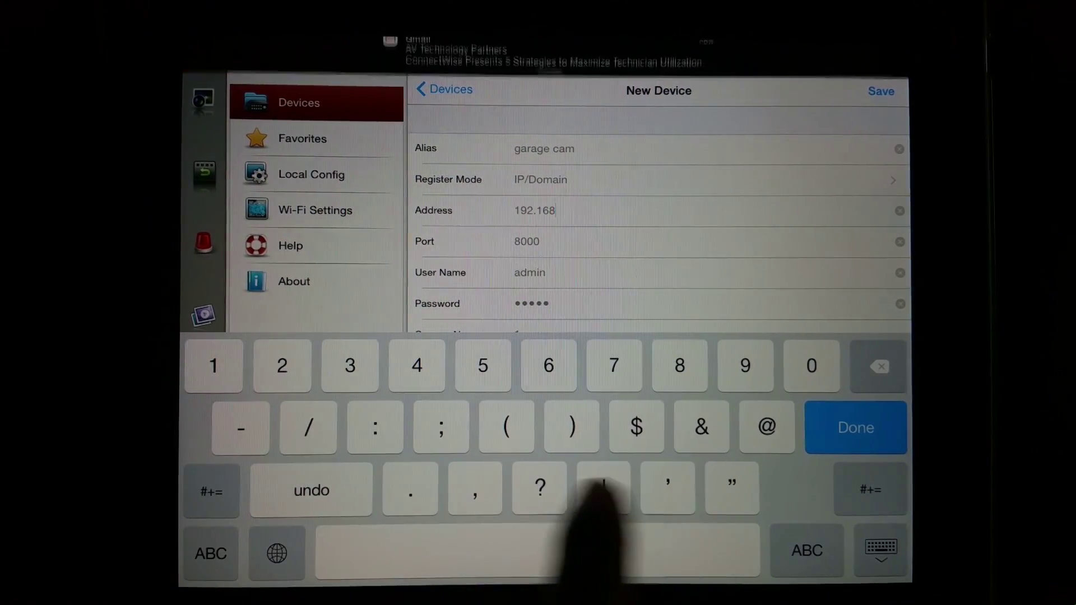
{"action": "type", "text": ".10"}
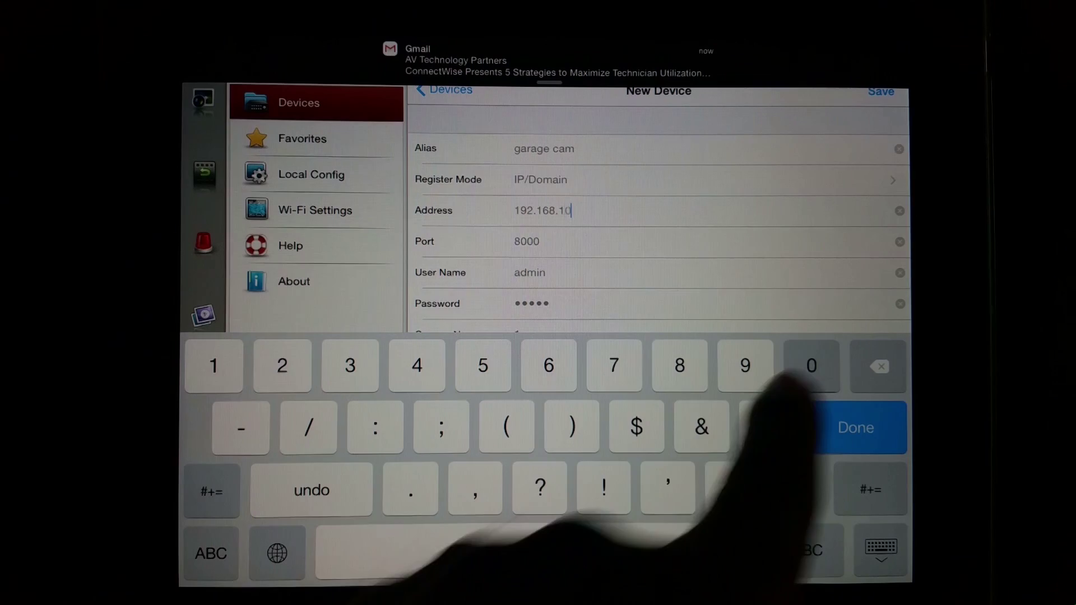
{"action": "type", "text": ".81"}
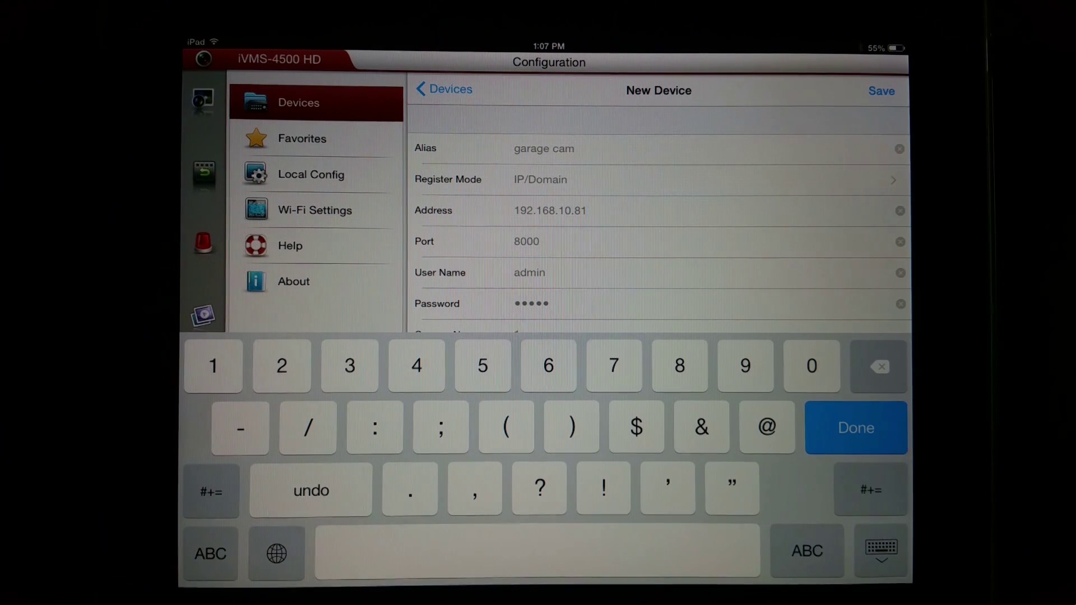
{"action": "scroll", "coordinate": [874, 252], "scroll_direction": "down", "scroll_amount": 2}
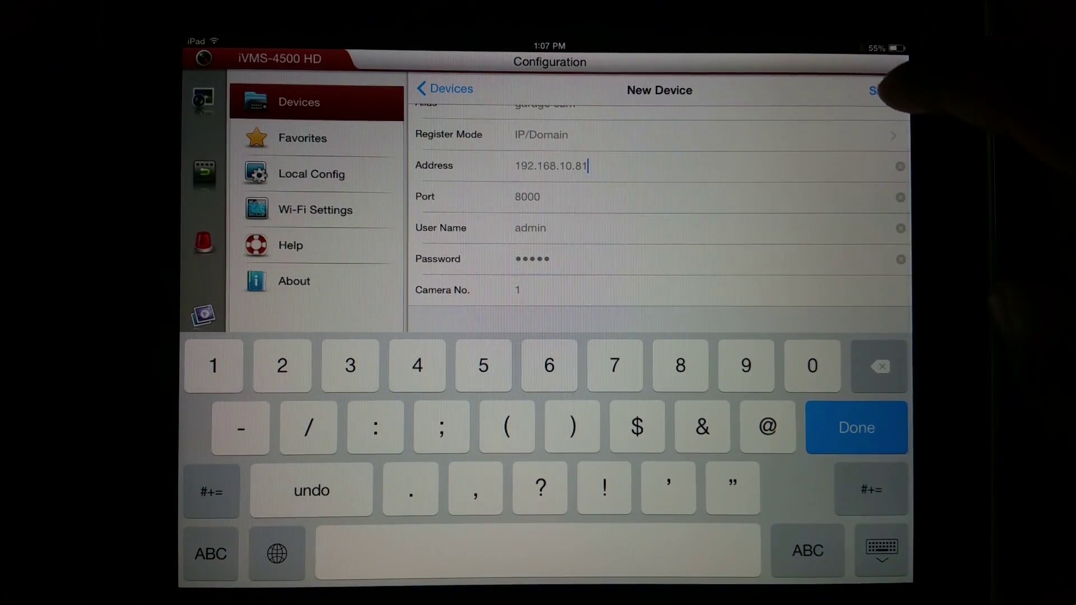
{"action": "left_click", "coordinate": [874, 90]}
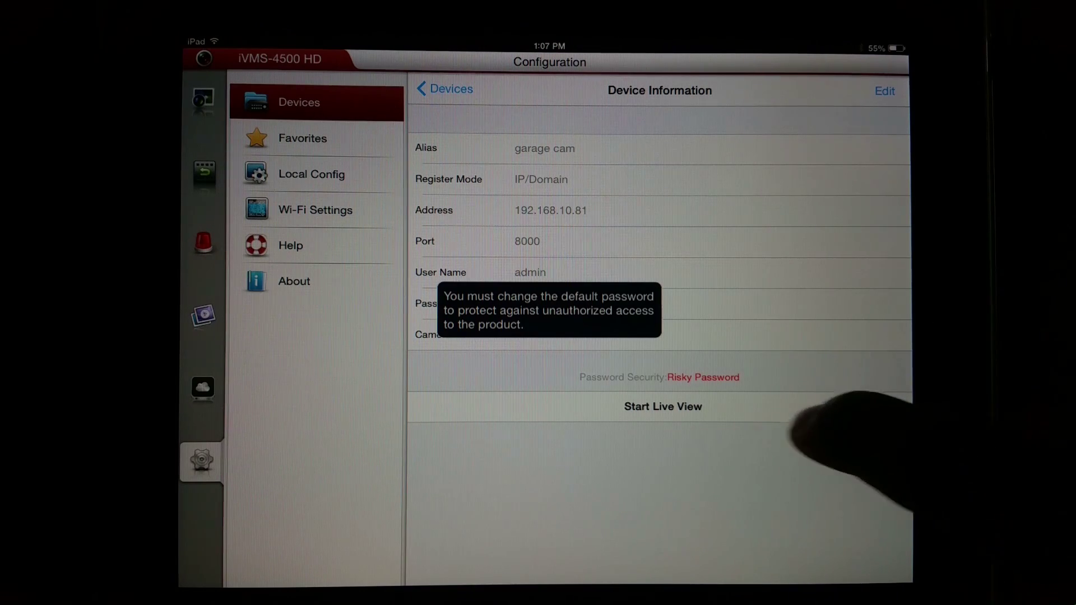
Start Live View of garage cam and expand it to full screen.
{"action": "left_click", "coordinate": [717, 406]}
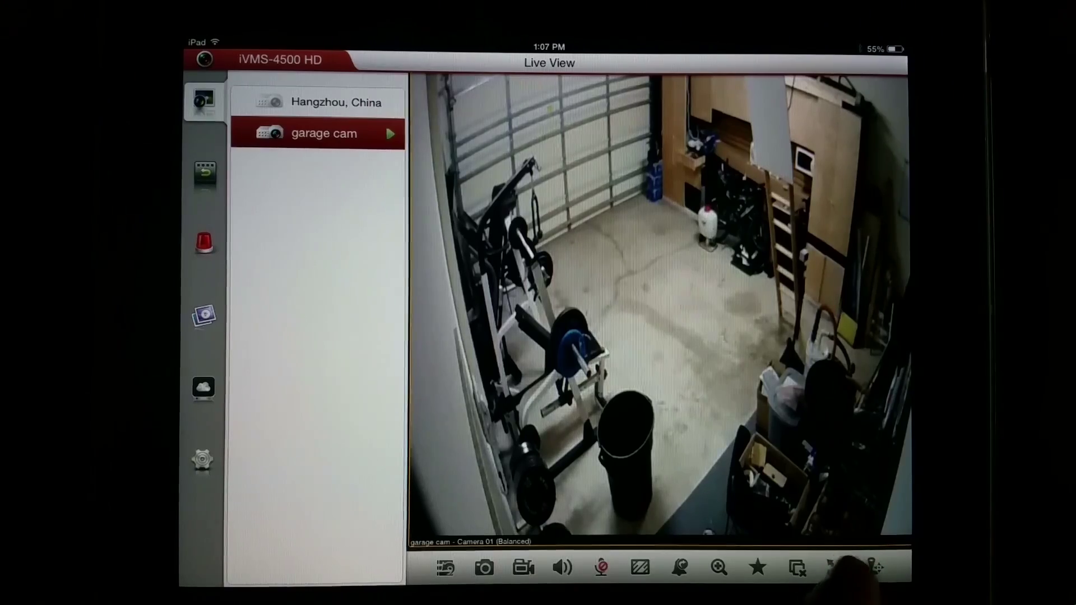
{"action": "left_click", "coordinate": [836, 568]}
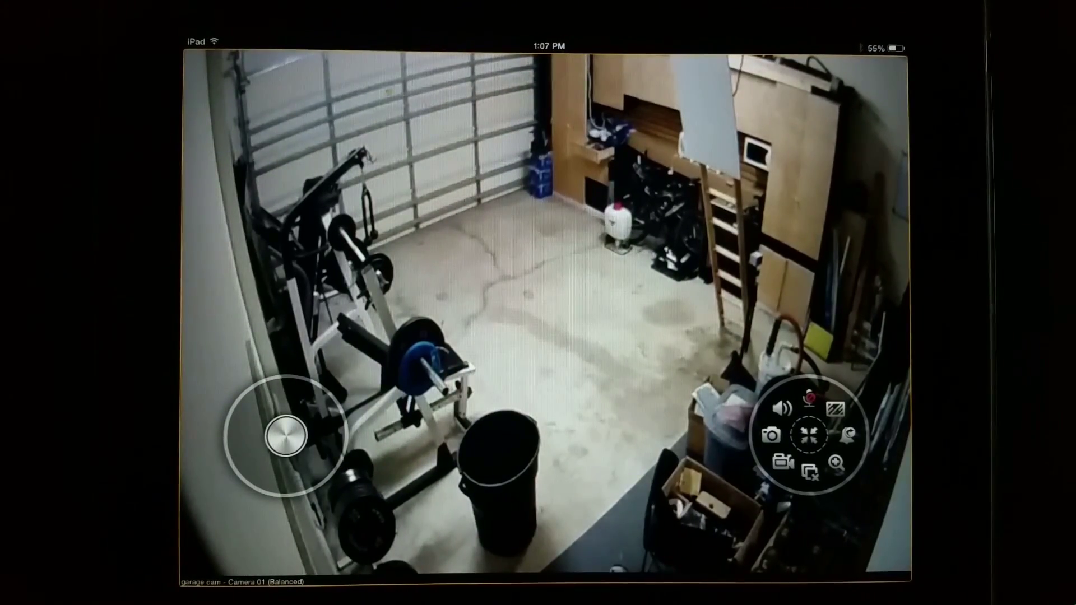